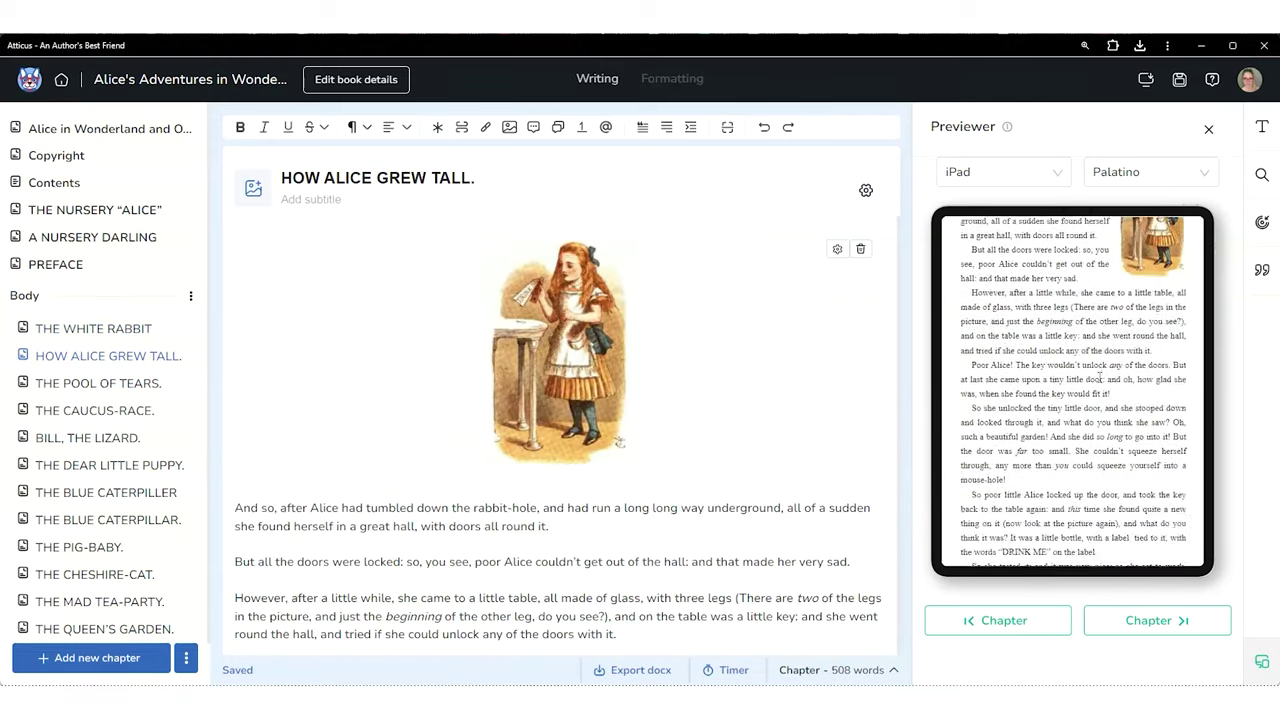
- Page through the Alice chapters from The Pool of Tears to The Dear Little Puppy
click(1150, 620)
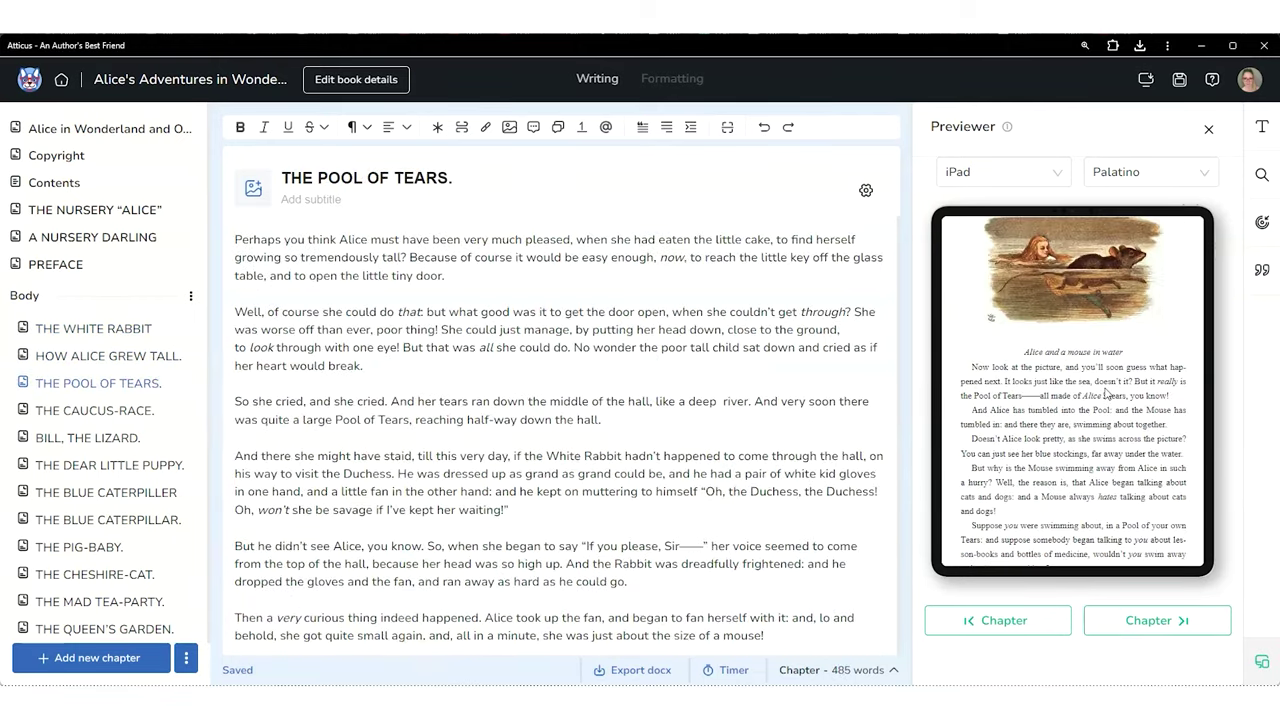
click(1165, 626)
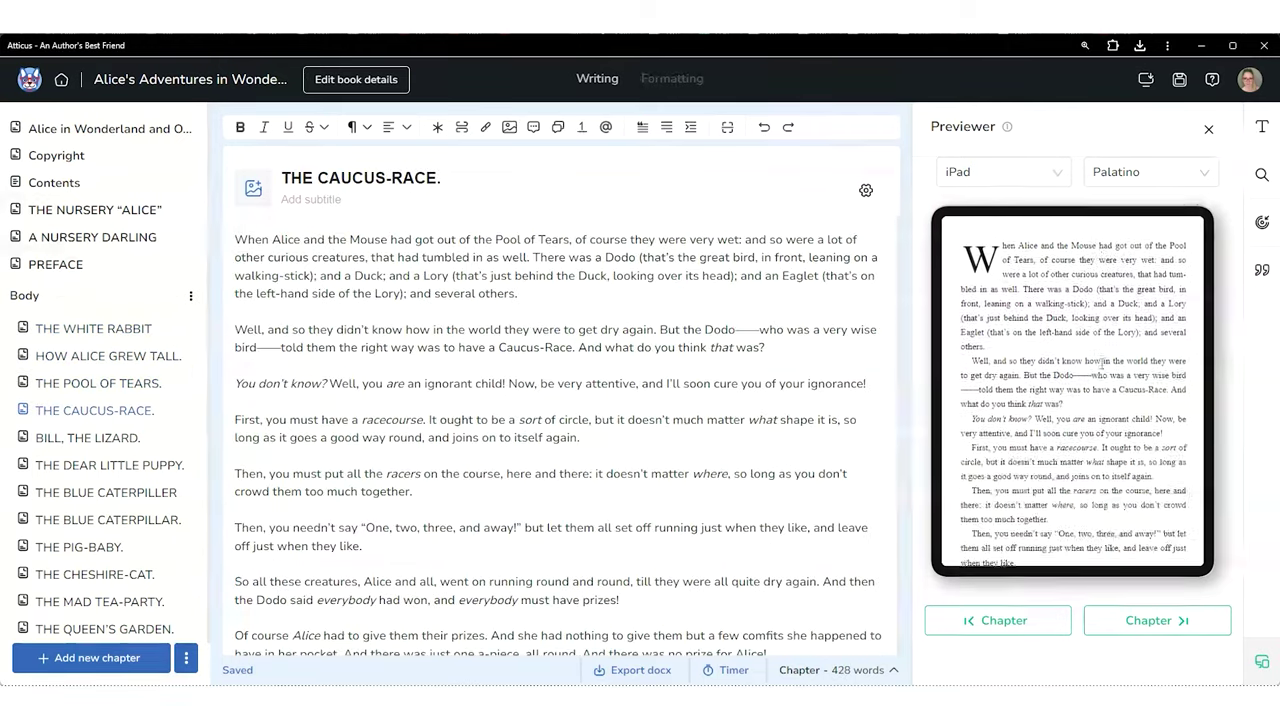
click(1150, 622)
click(1140, 620)
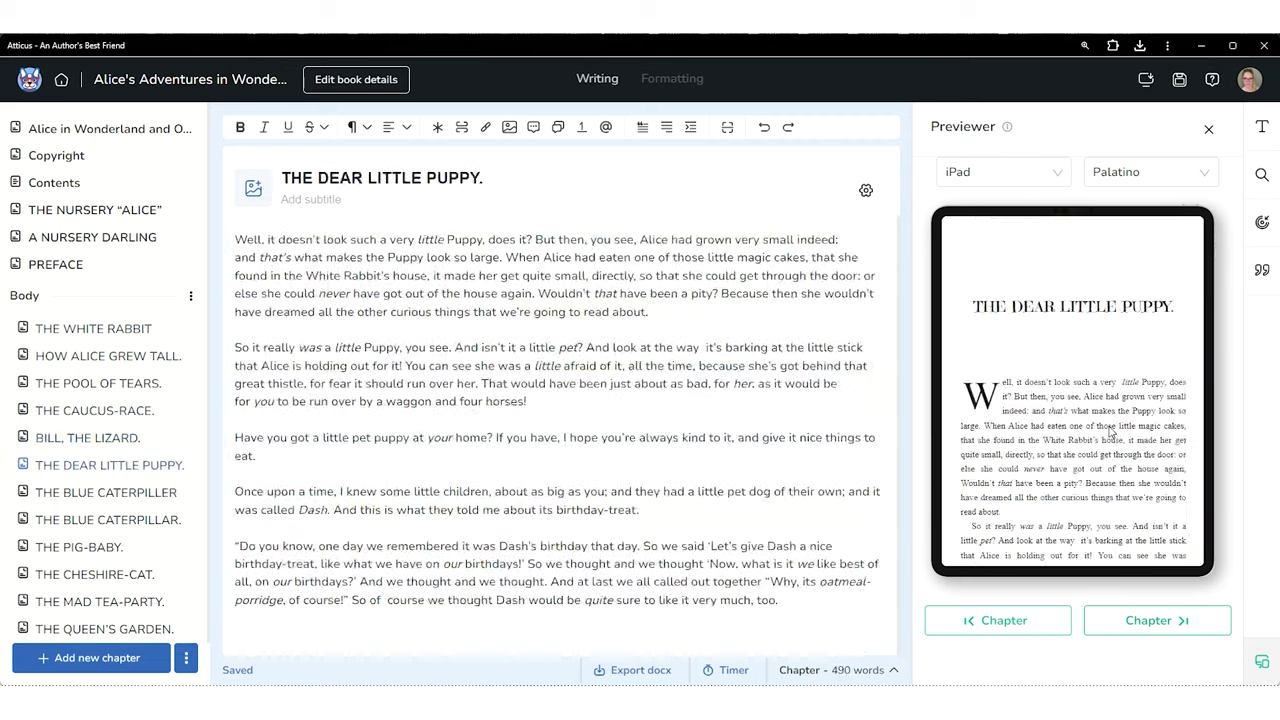
scroll(1109, 431, down, 5)
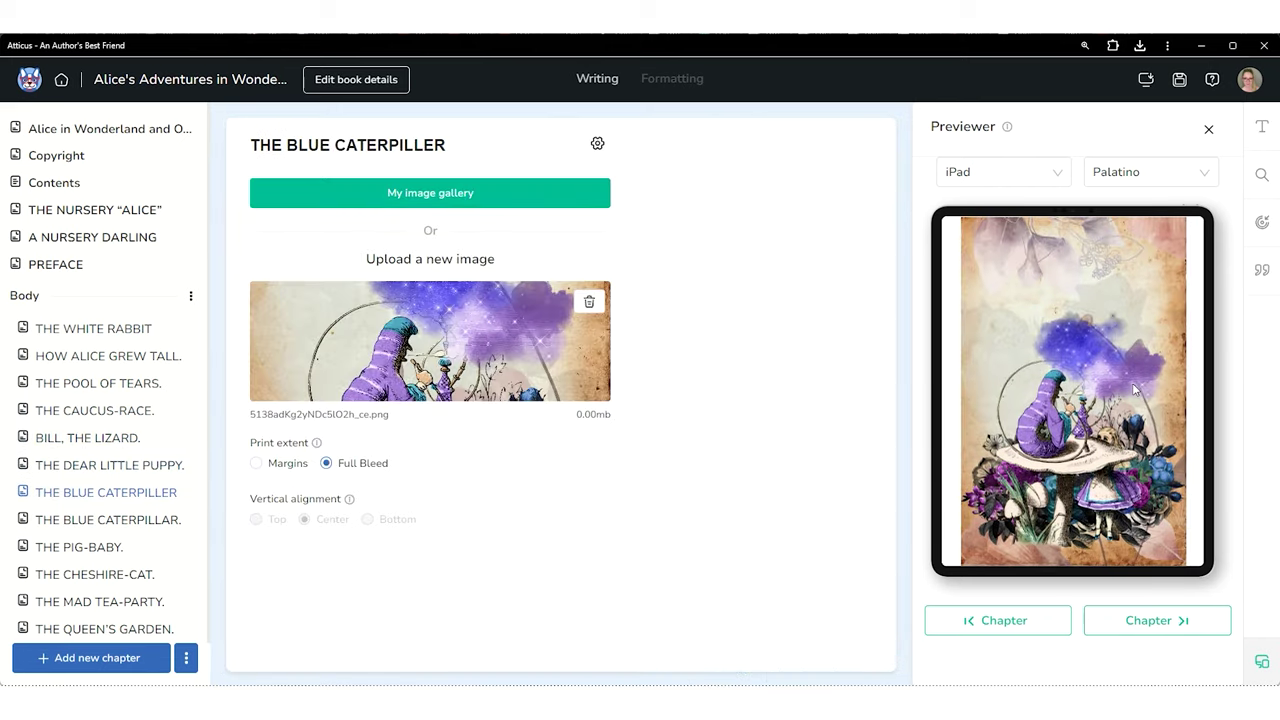
scroll(1135, 390, down, 8)
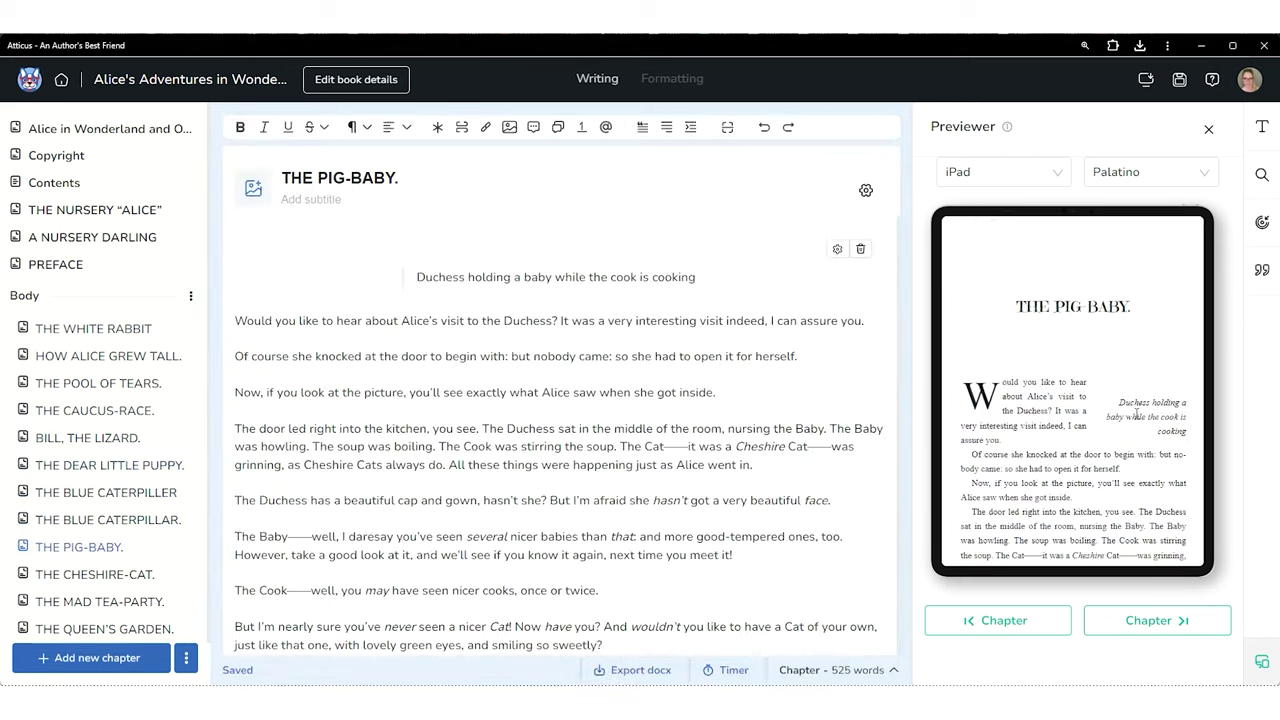
scroll(1137, 413, down, 5)
- Continue through The Cheshire-Cat, The Mad Tea-Party and The Queen's Garden chapters
click(1143, 620)
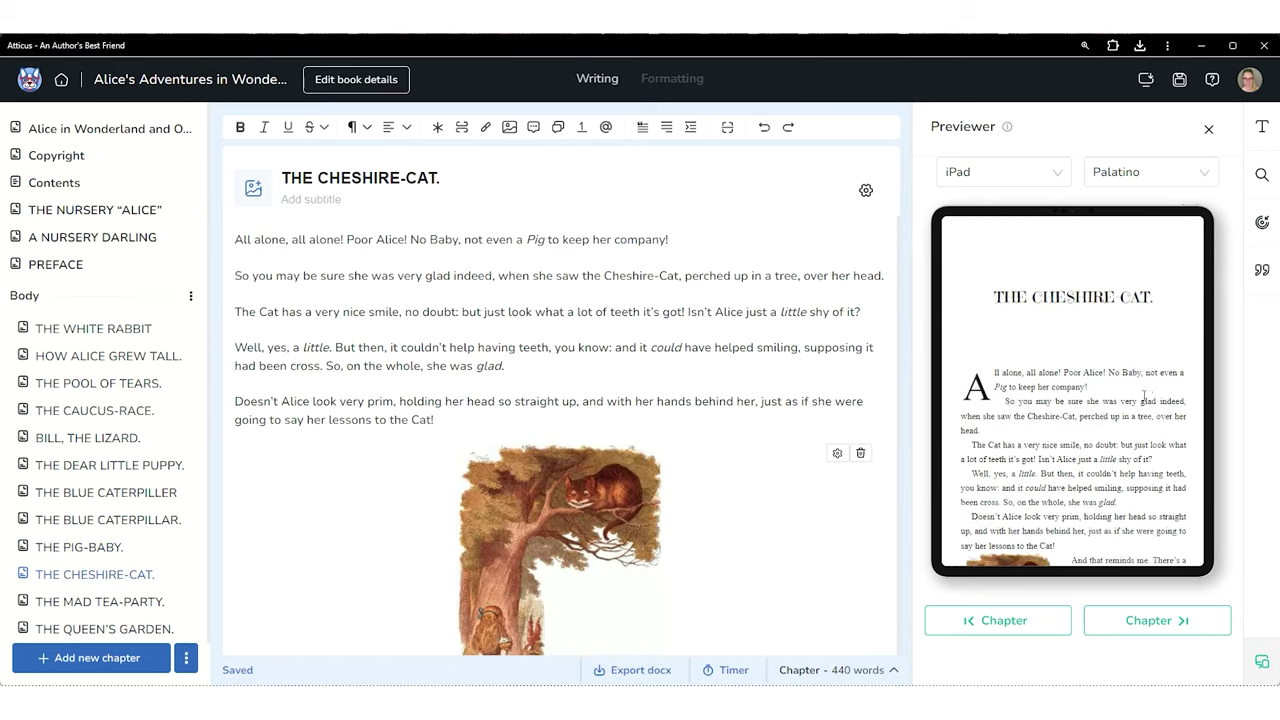
scroll(1143, 397, down, 6)
click(1165, 622)
scroll(1123, 398, down, 4)
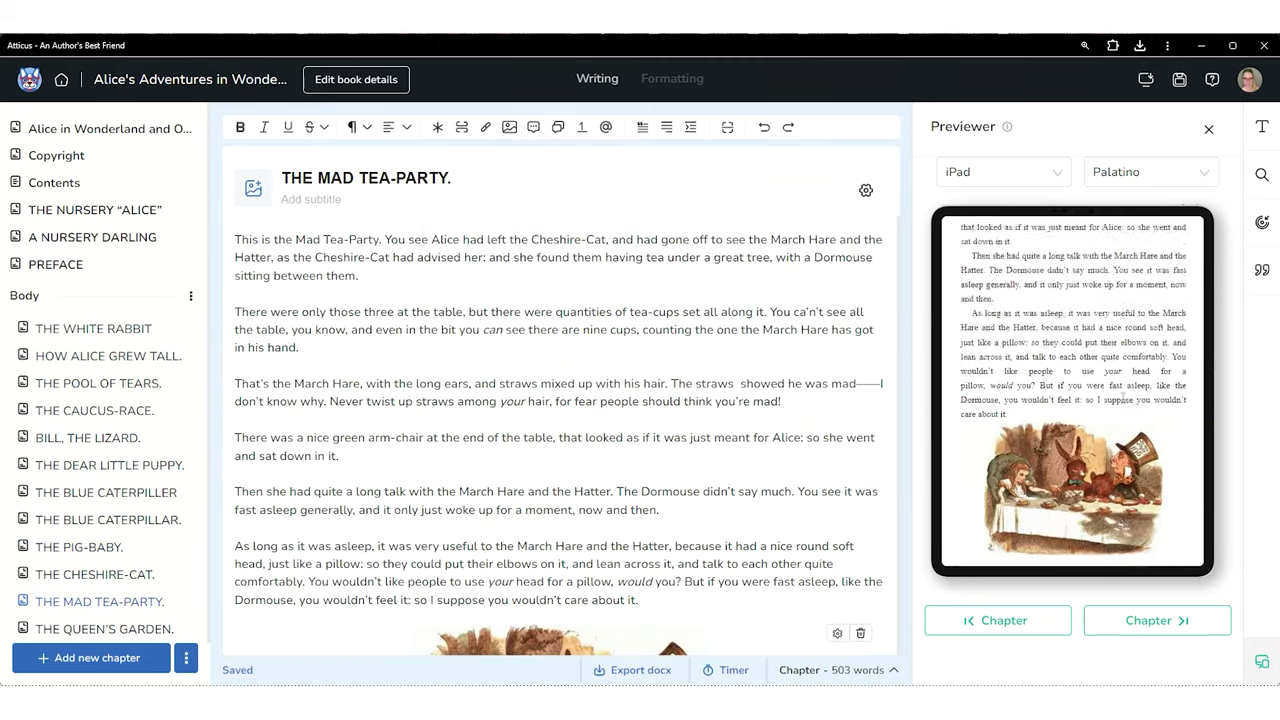
scroll(1123, 398, down, 3)
click(1150, 622)
scroll(1115, 432, down, 5)
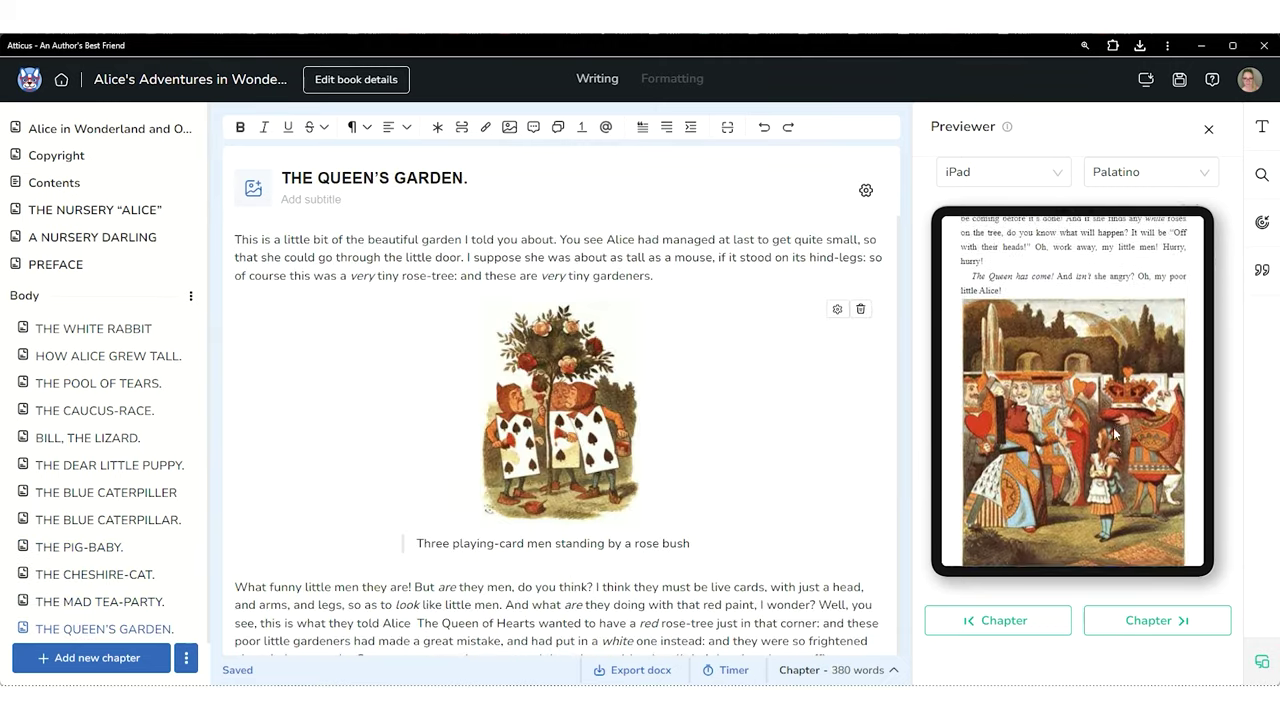
scroll(1115, 432, down, 3)
- Advance past Who Stole the Tarts? and the author biography to the Also By Lewis Carroll page
click(1150, 620)
scroll(1120, 420, down, 3)
click(1150, 620)
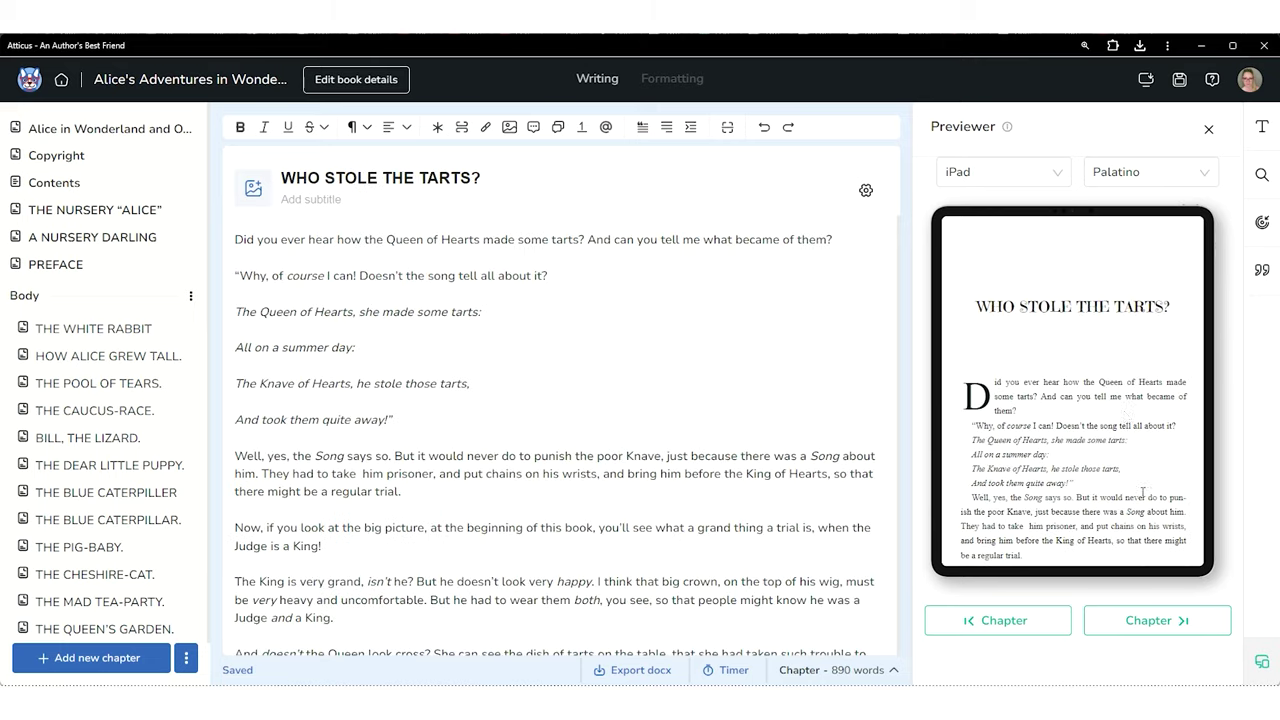
scroll(1142, 492, down, 8)
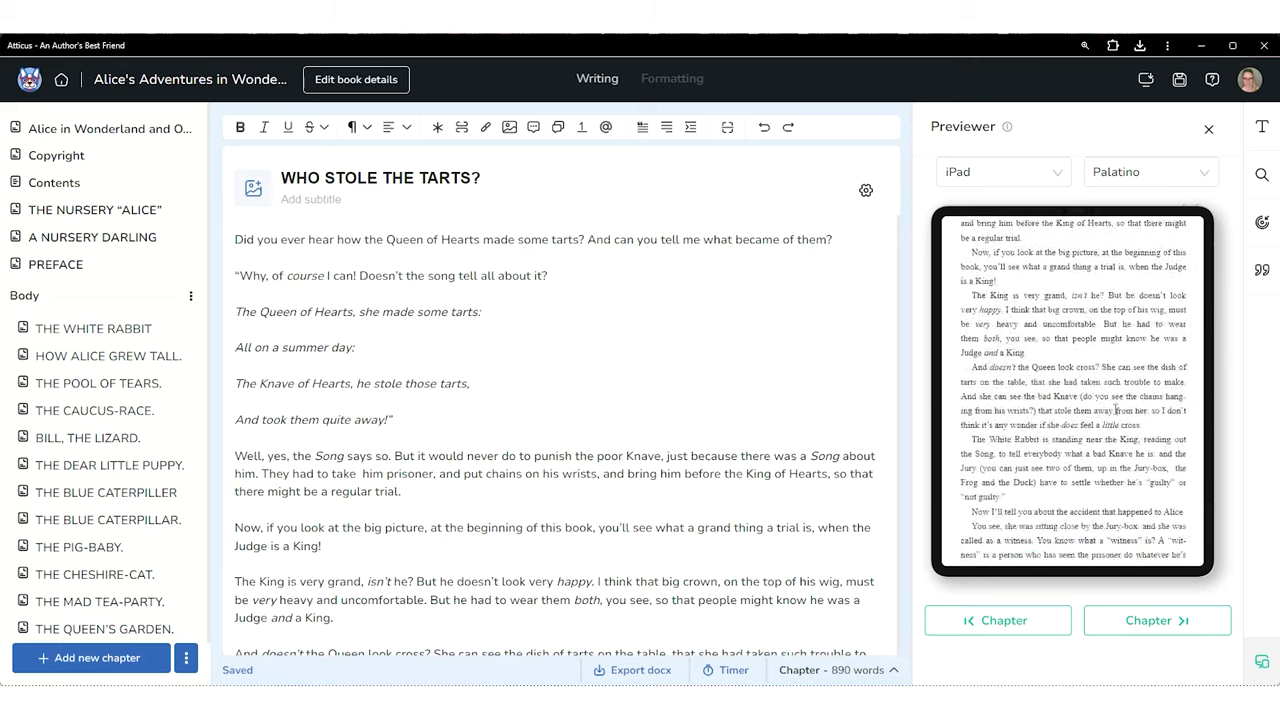
click(1175, 624)
click(1166, 618)
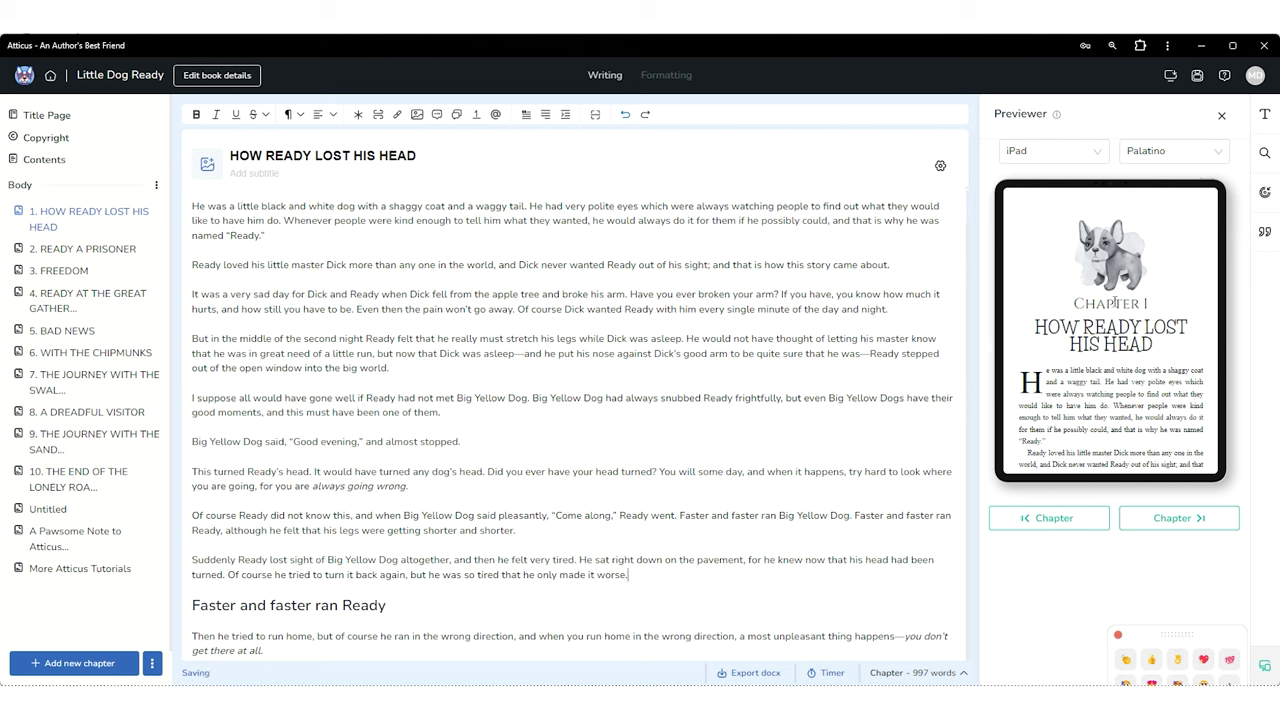
- Scroll chapter 1 of Little Dog Ready to 'Faster and faster ran Ready' and add an image there
scroll(1105, 310, down, 10)
scroll(1100, 301, down, 2)
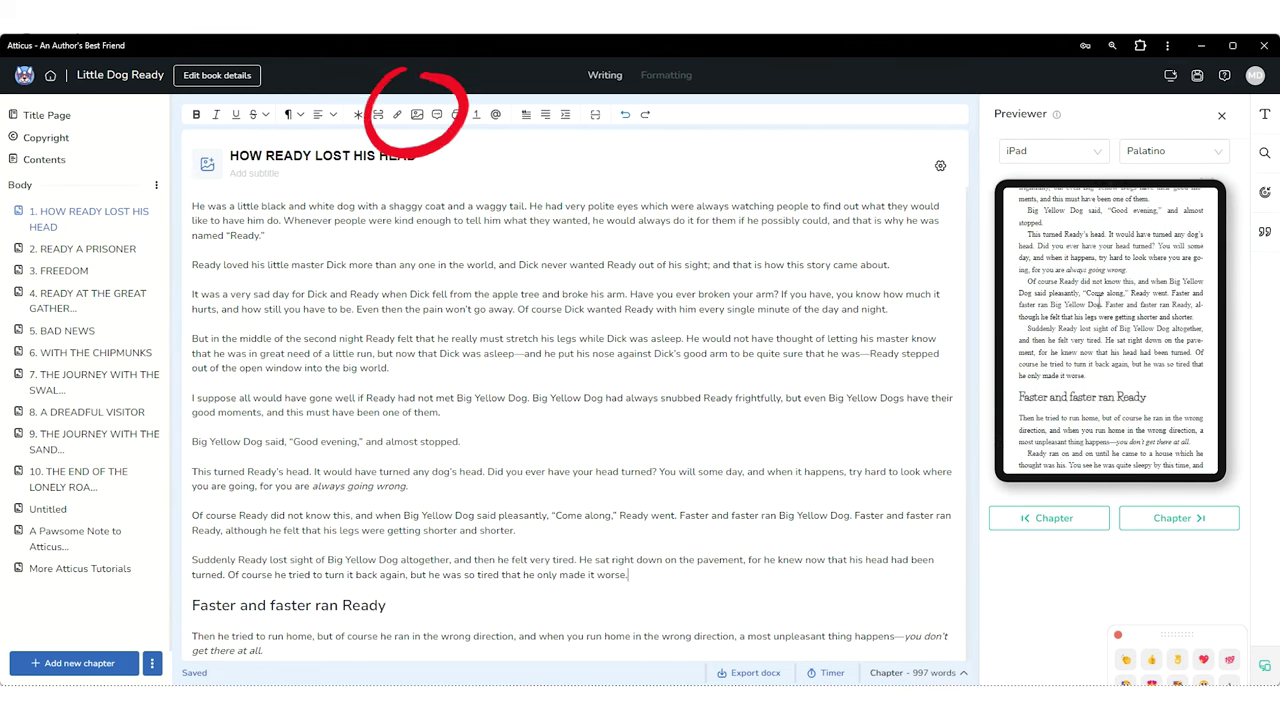
click(416, 115)
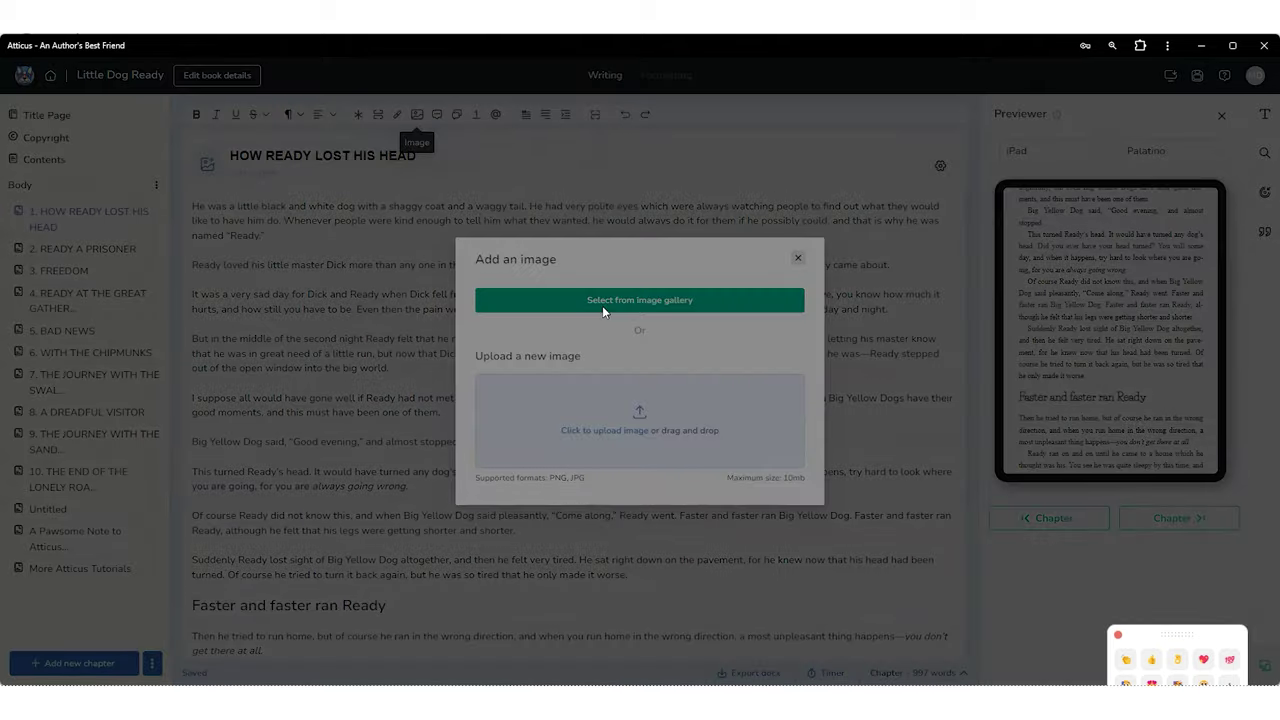
- Insert the black-and-white dog picture from the image gallery into chapter 1
click(602, 302)
click(705, 428)
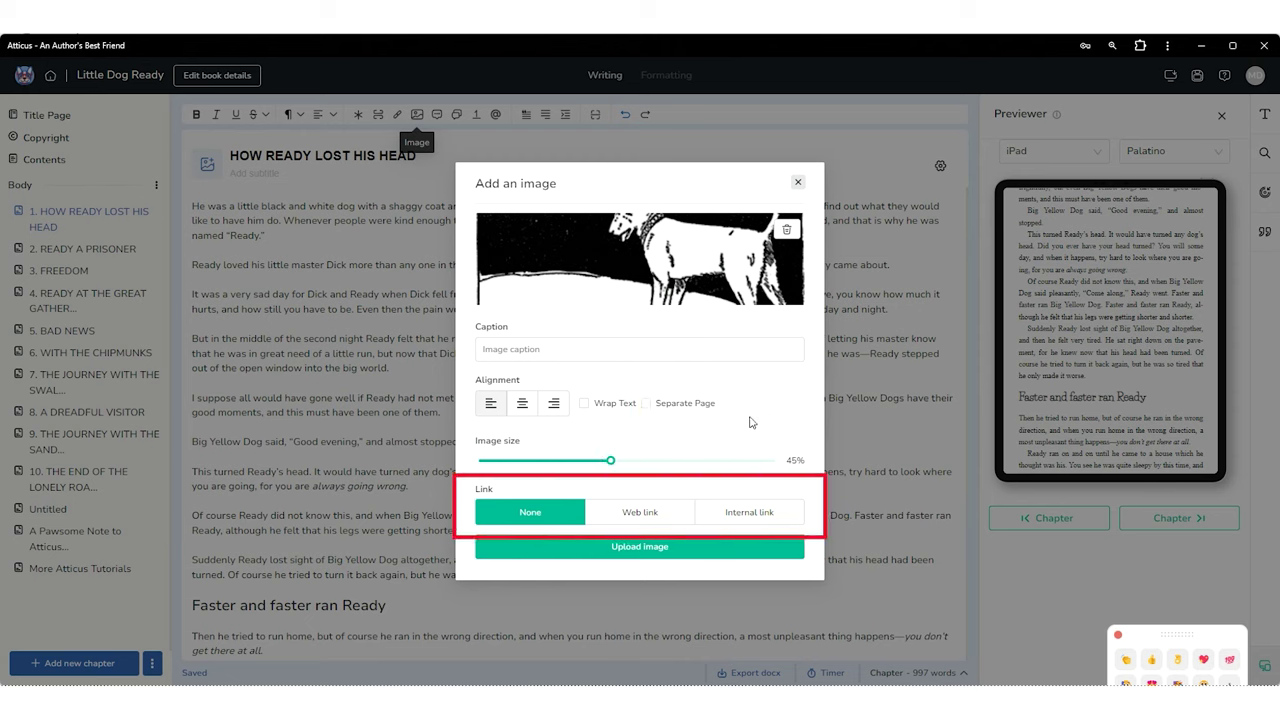
click(626, 549)
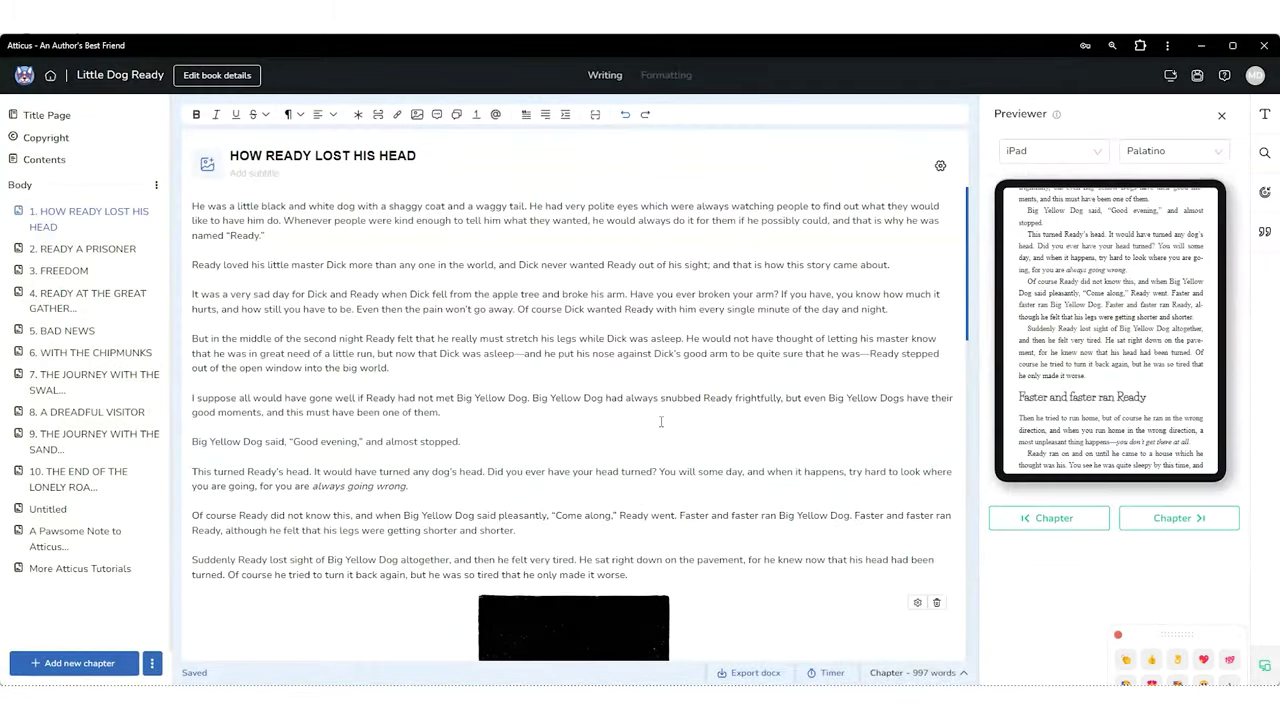
- Add the caption 'Ready meets Big Yellow Dog' to the dog image through its settings
scroll(1110, 300, down, 2)
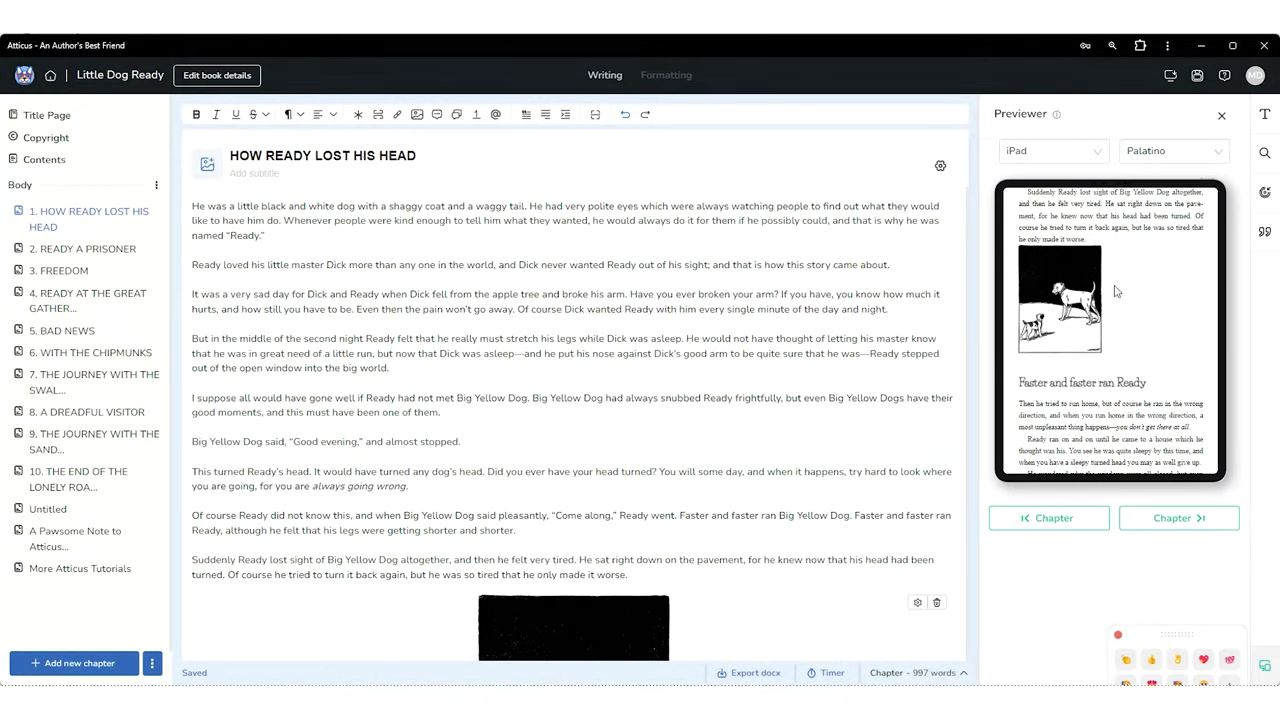
scroll(751, 343, down, 4)
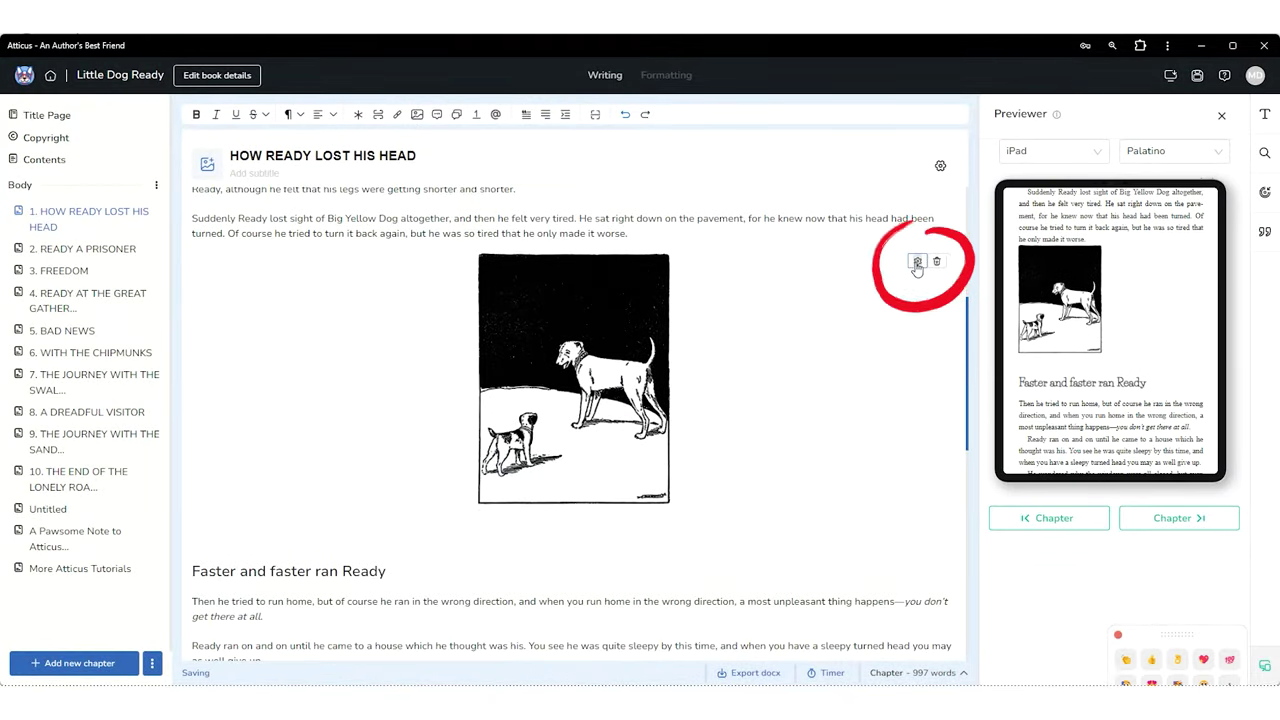
click(917, 262)
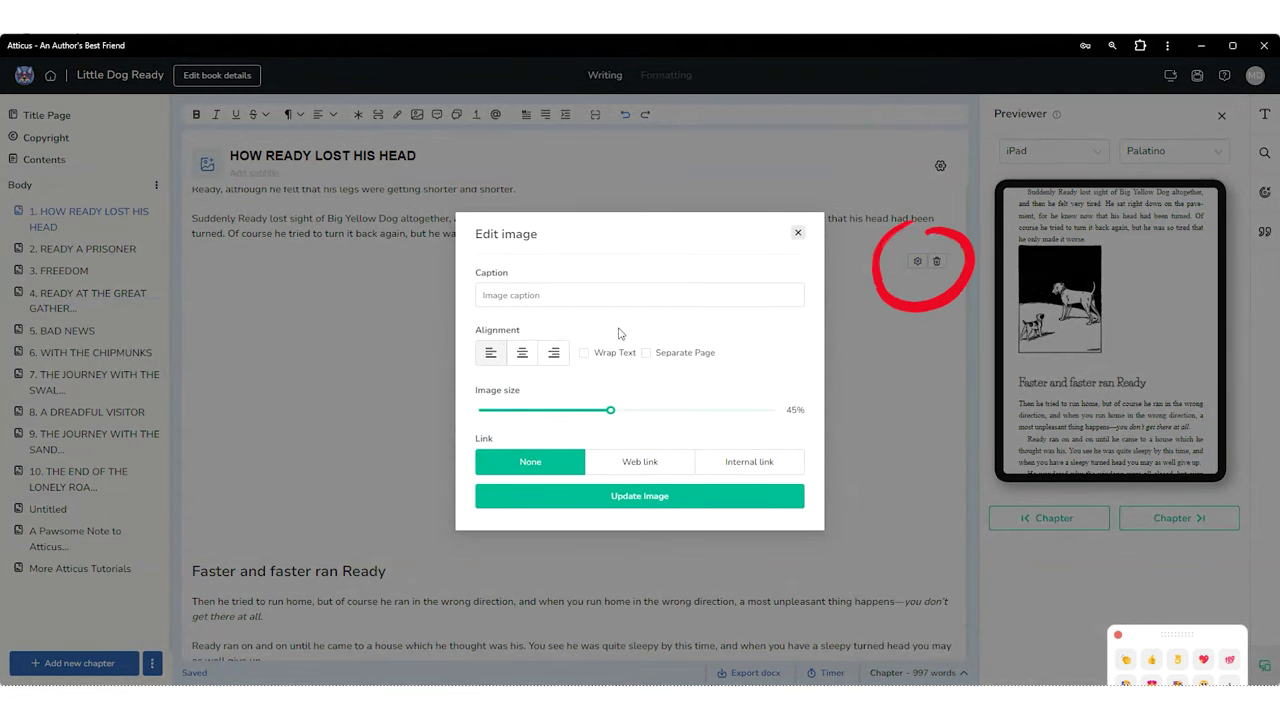
click(615, 296)
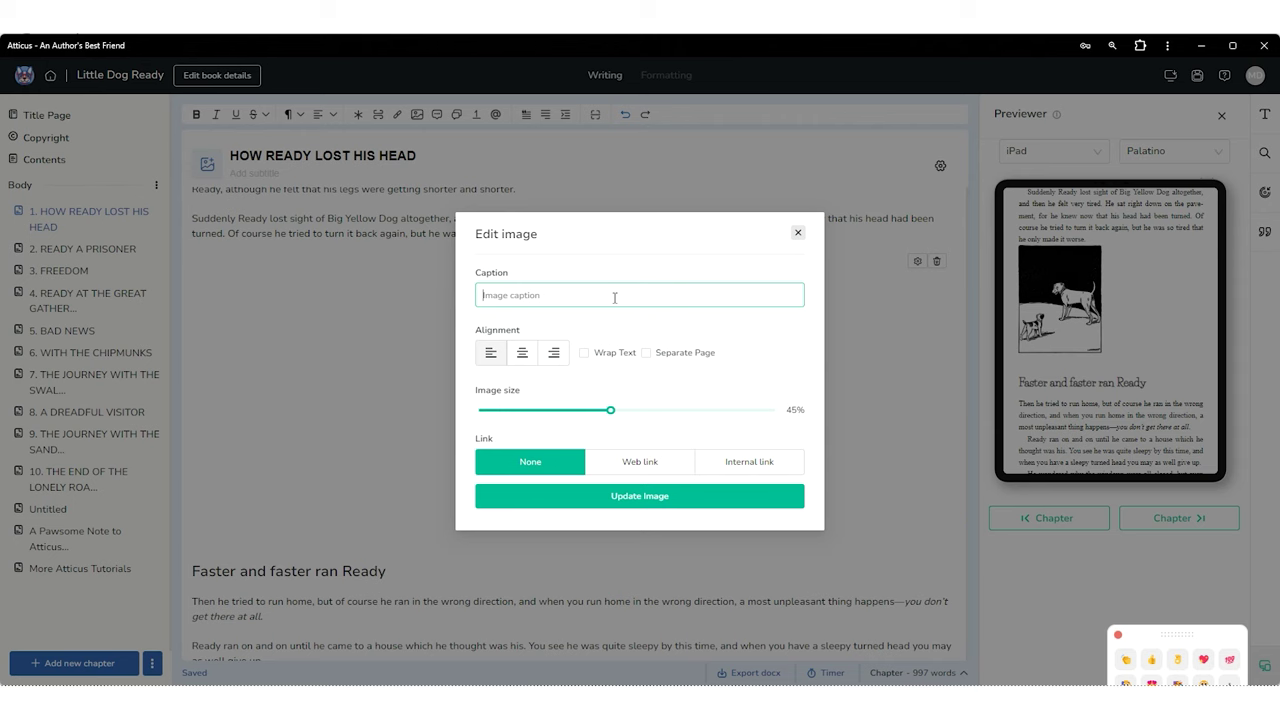
text(Ready meets Big Yellow Dog)
click(640, 497)
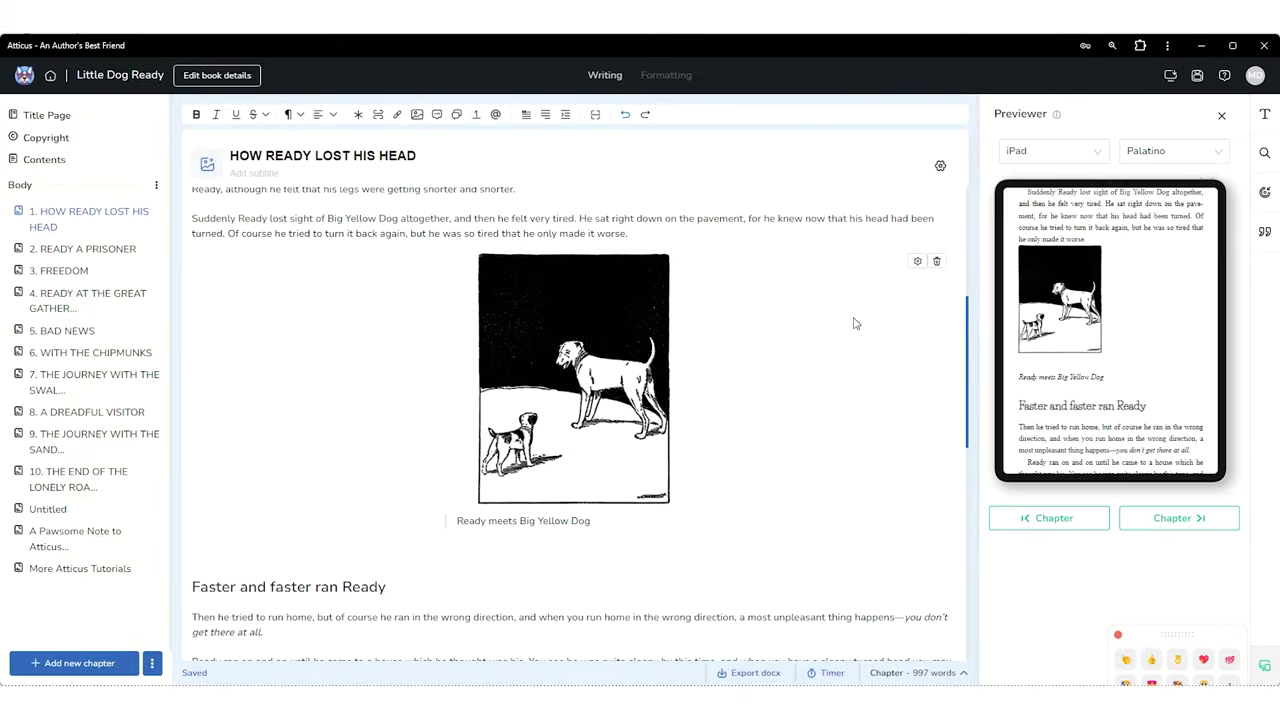
click(917, 262)
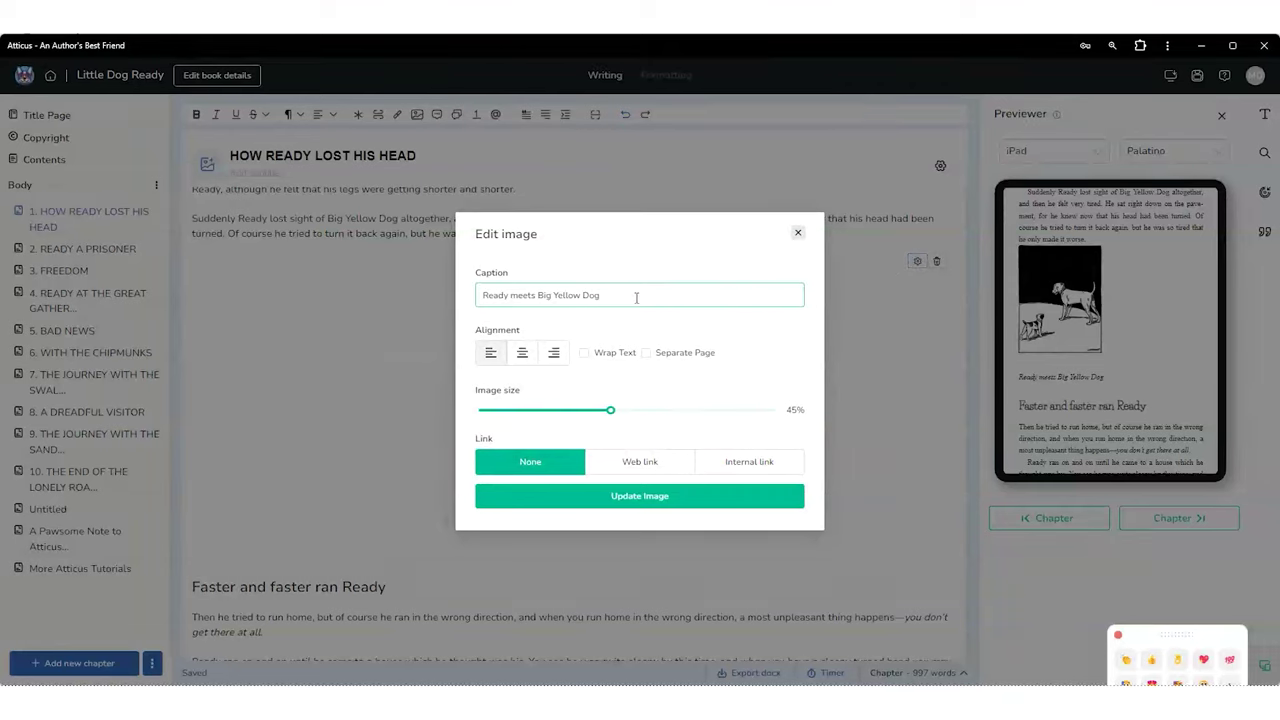
- Right-align the dog illustration with wrapped text and shrink it from 45% to 30%
click(523, 355)
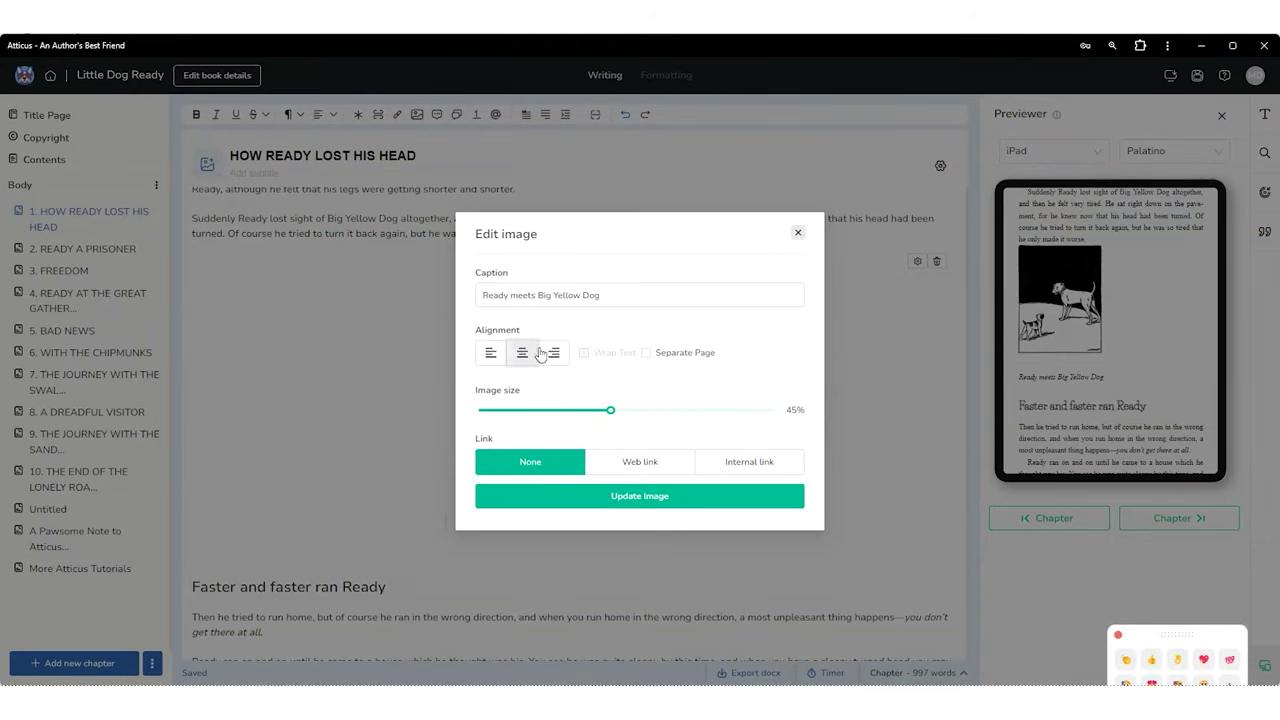
click(553, 355)
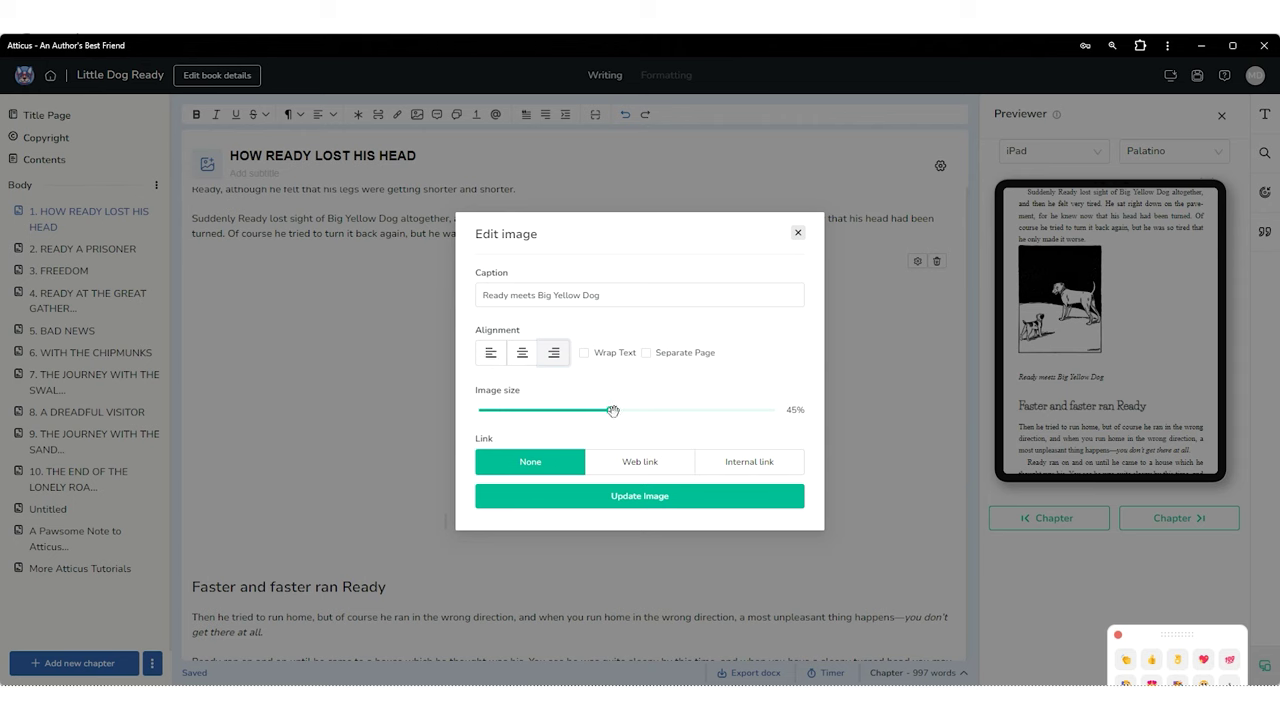
drag(610, 410, 565, 409)
click(636, 497)
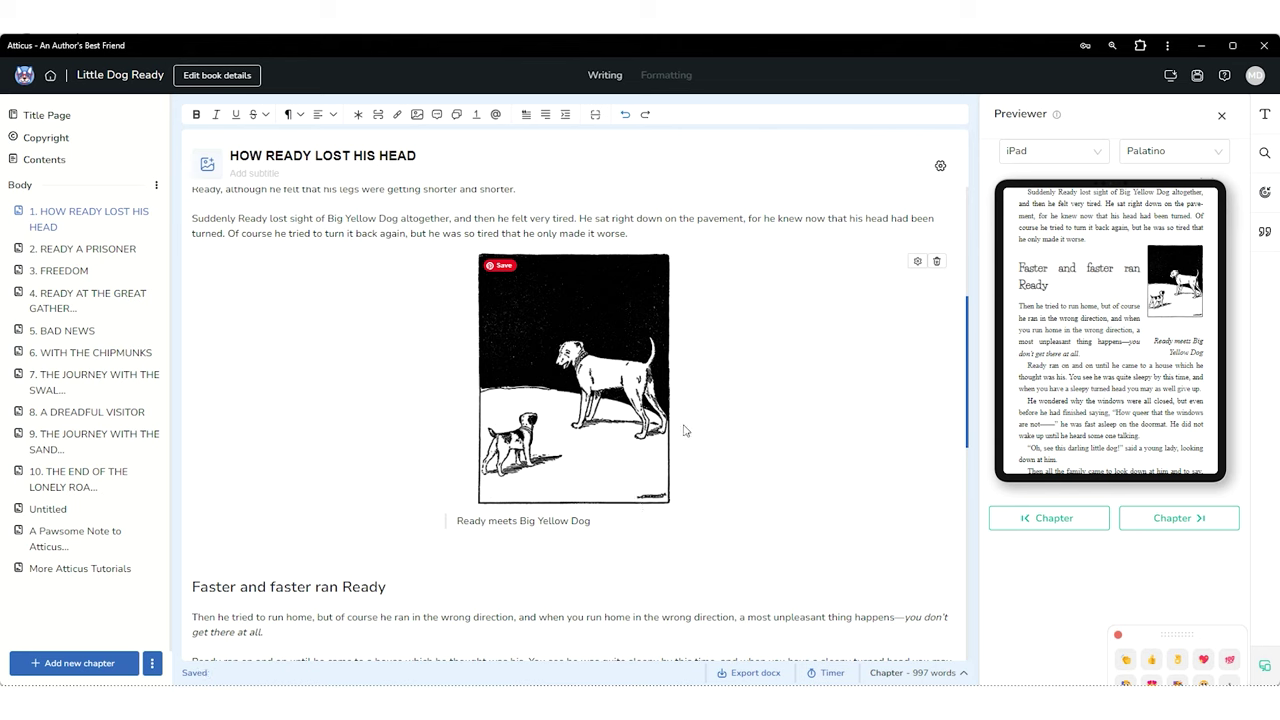
click(913, 263)
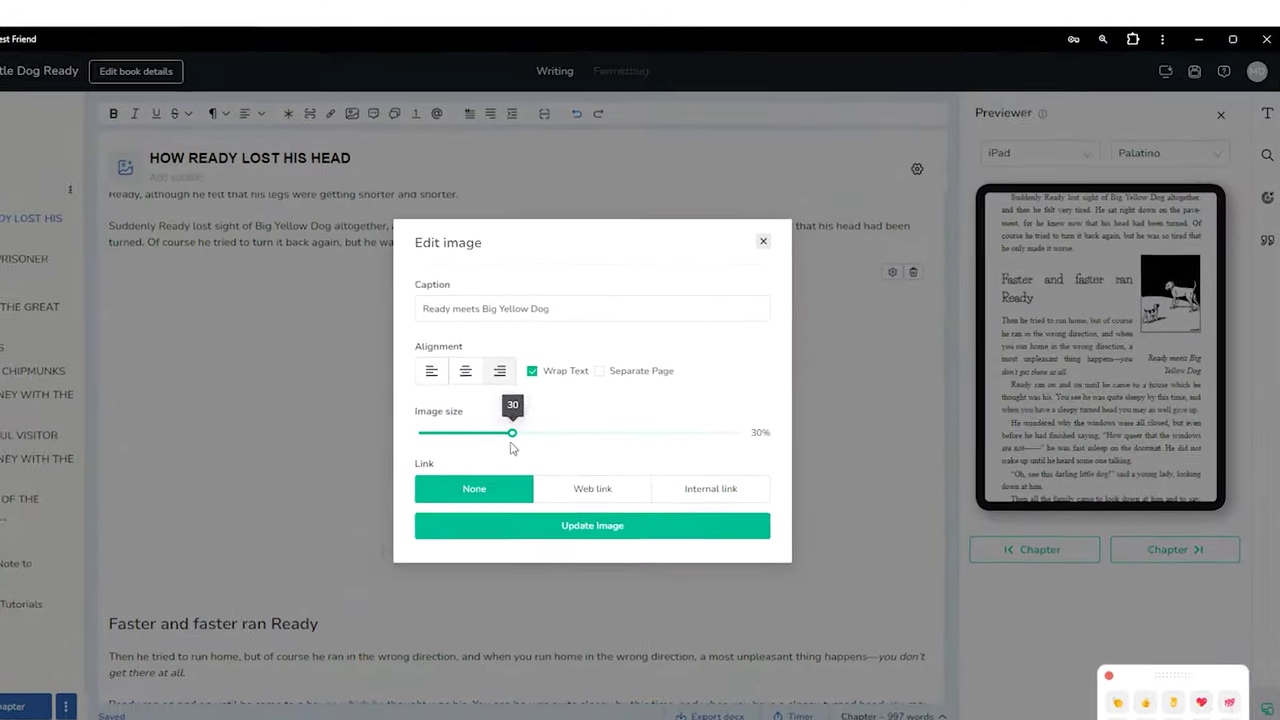
- Enlarge the illustration to 40%, then reopen its settings and centre it
drag(432, 459, 458, 459)
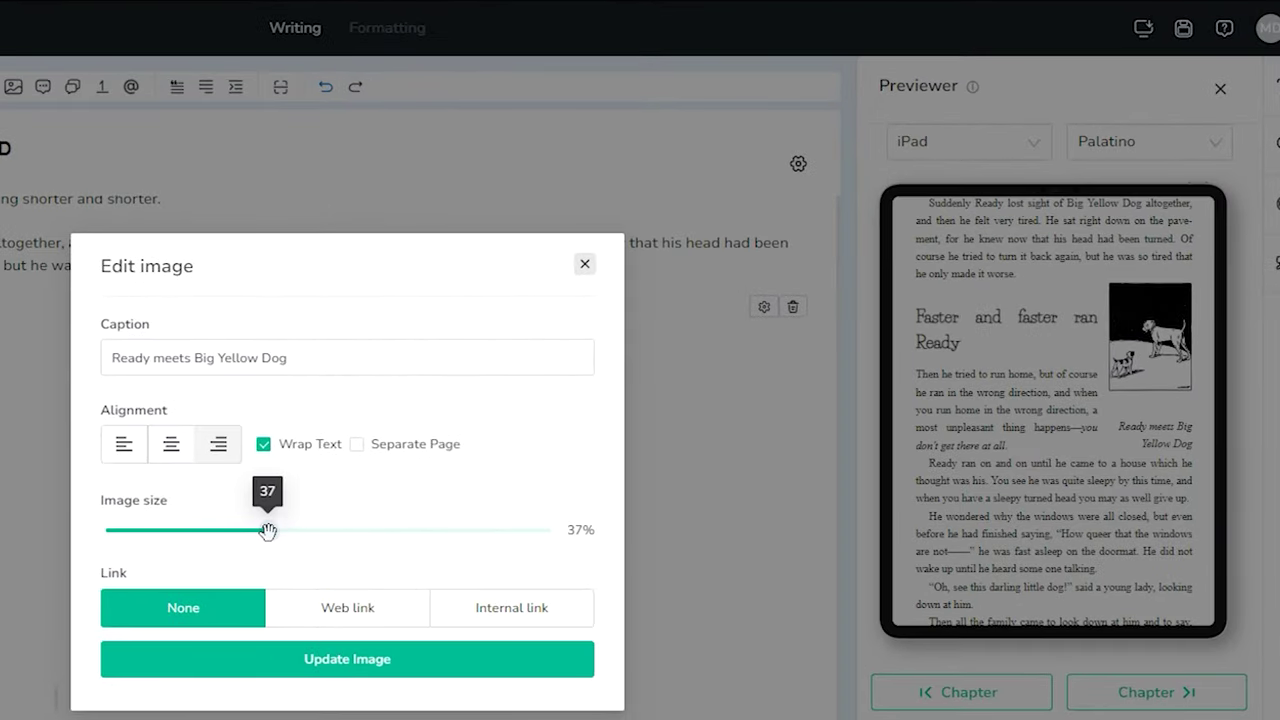
drag(268, 531, 279, 531)
click(328, 668)
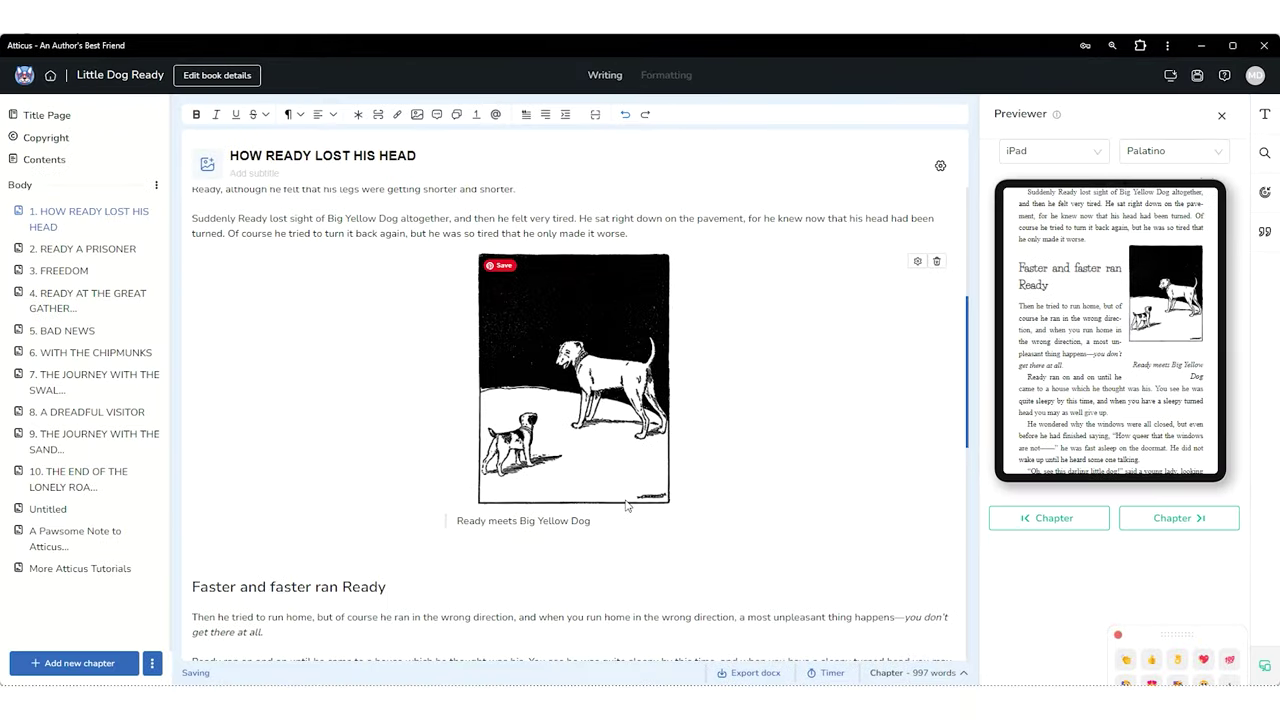
click(917, 261)
click(523, 356)
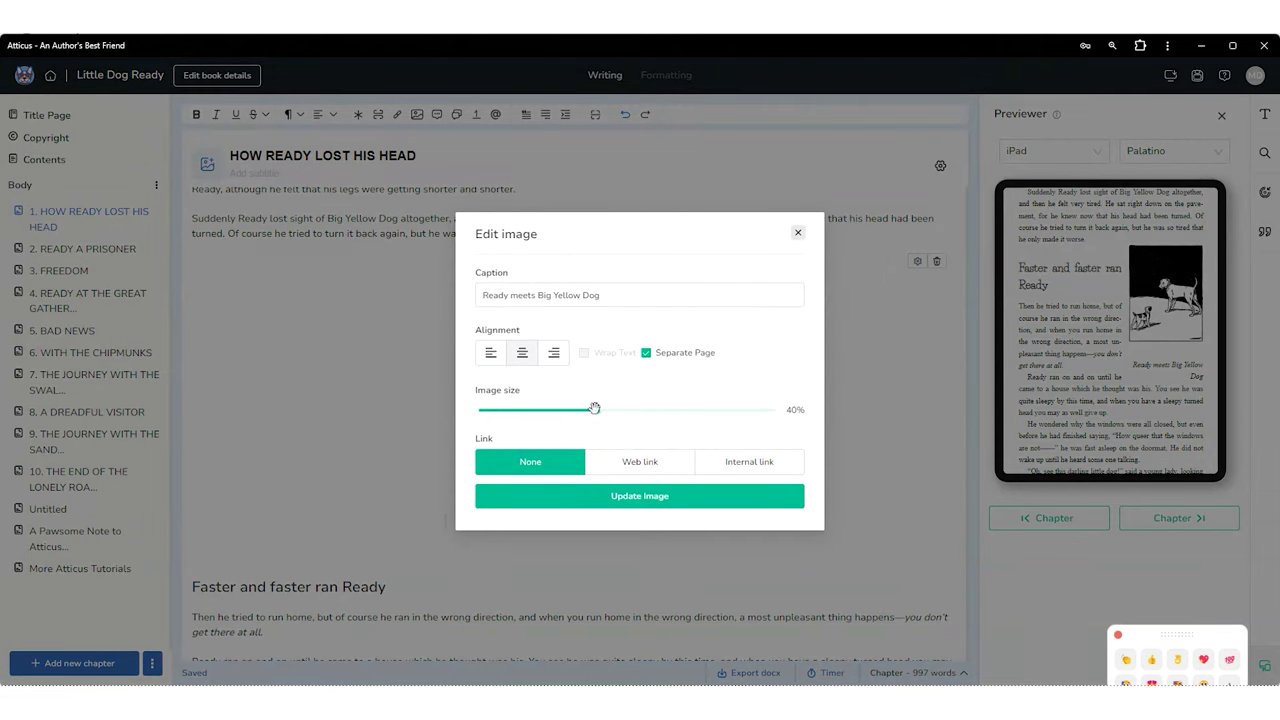
- Raise the illustration size from 40% to 90% and apply it
drag(594, 408, 745, 411)
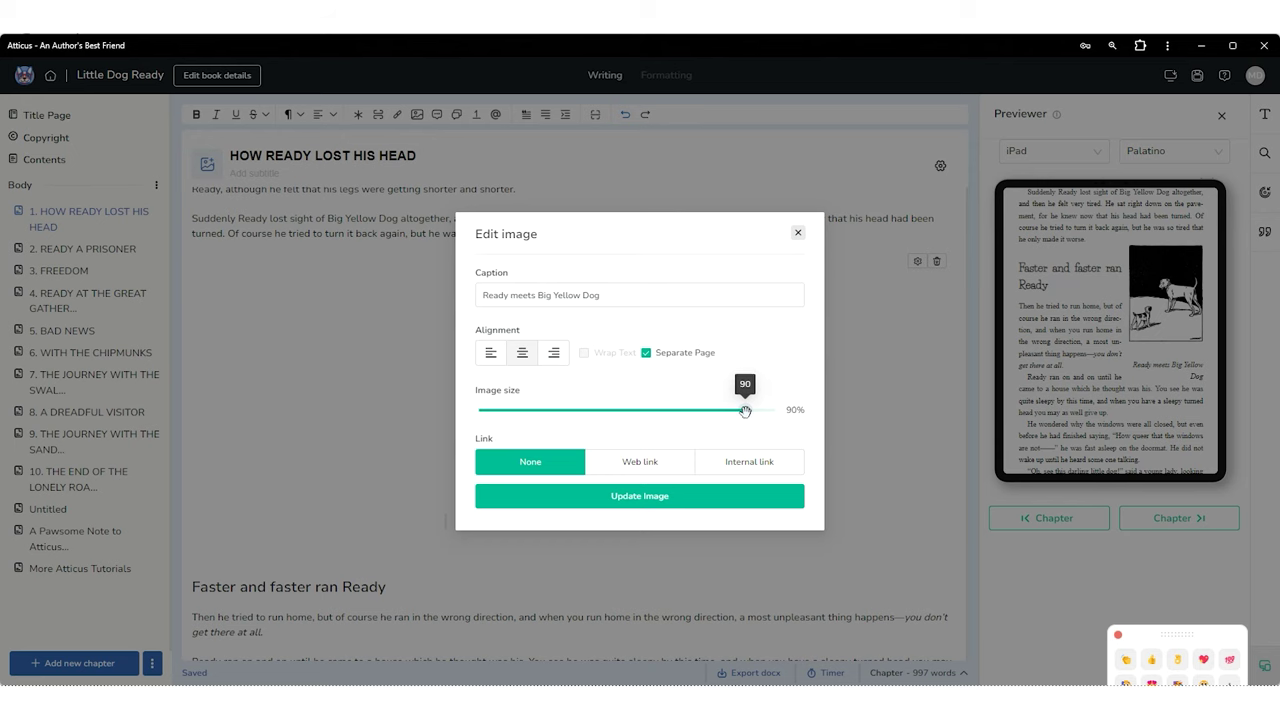
click(676, 498)
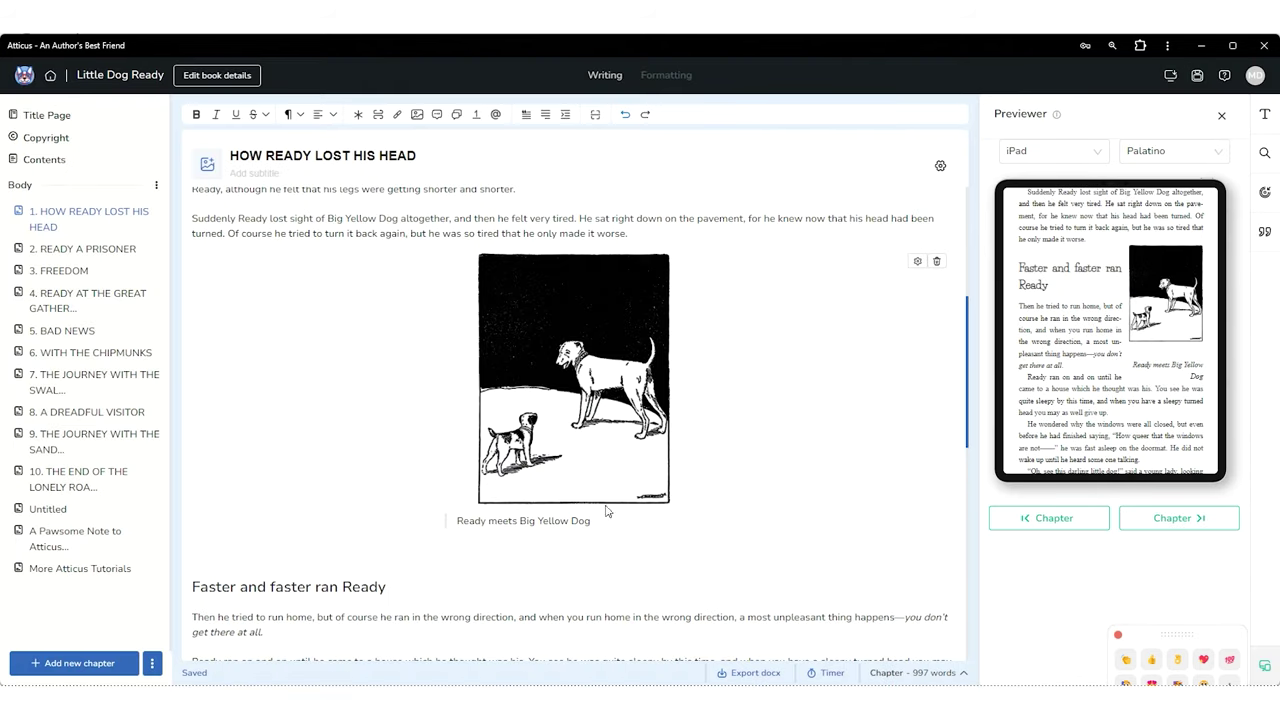
click(1052, 151)
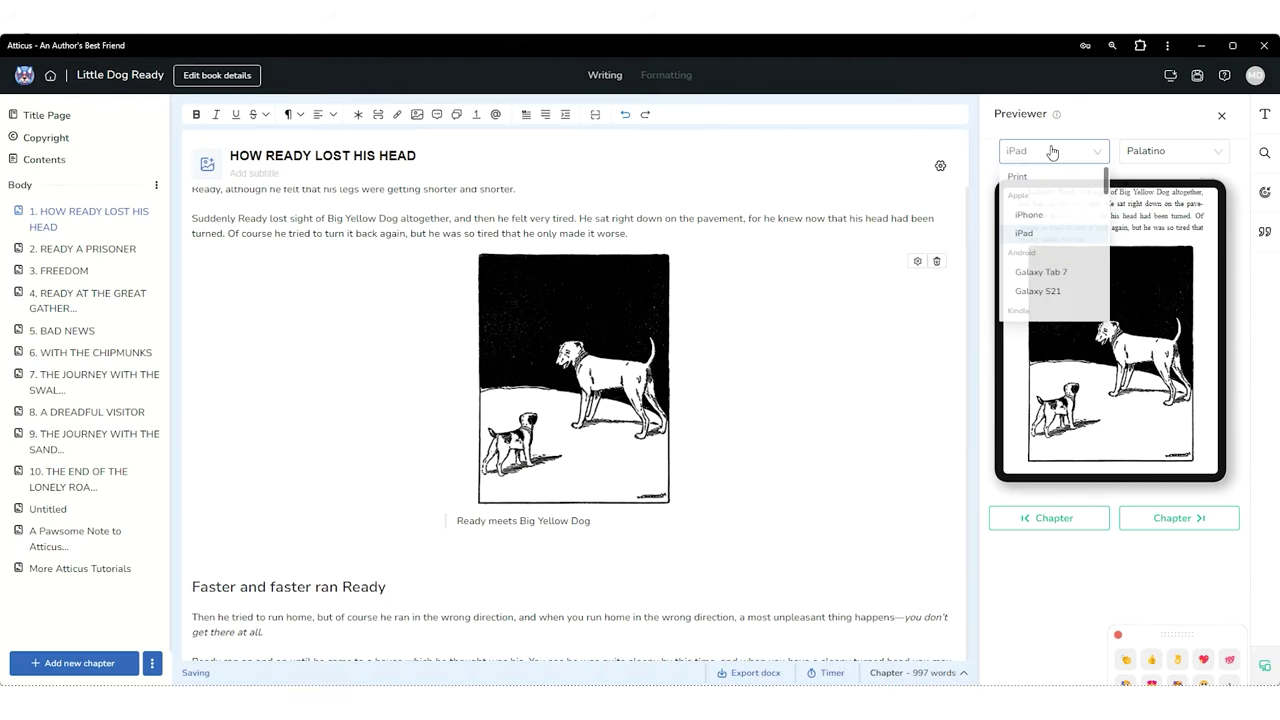
click(1040, 176)
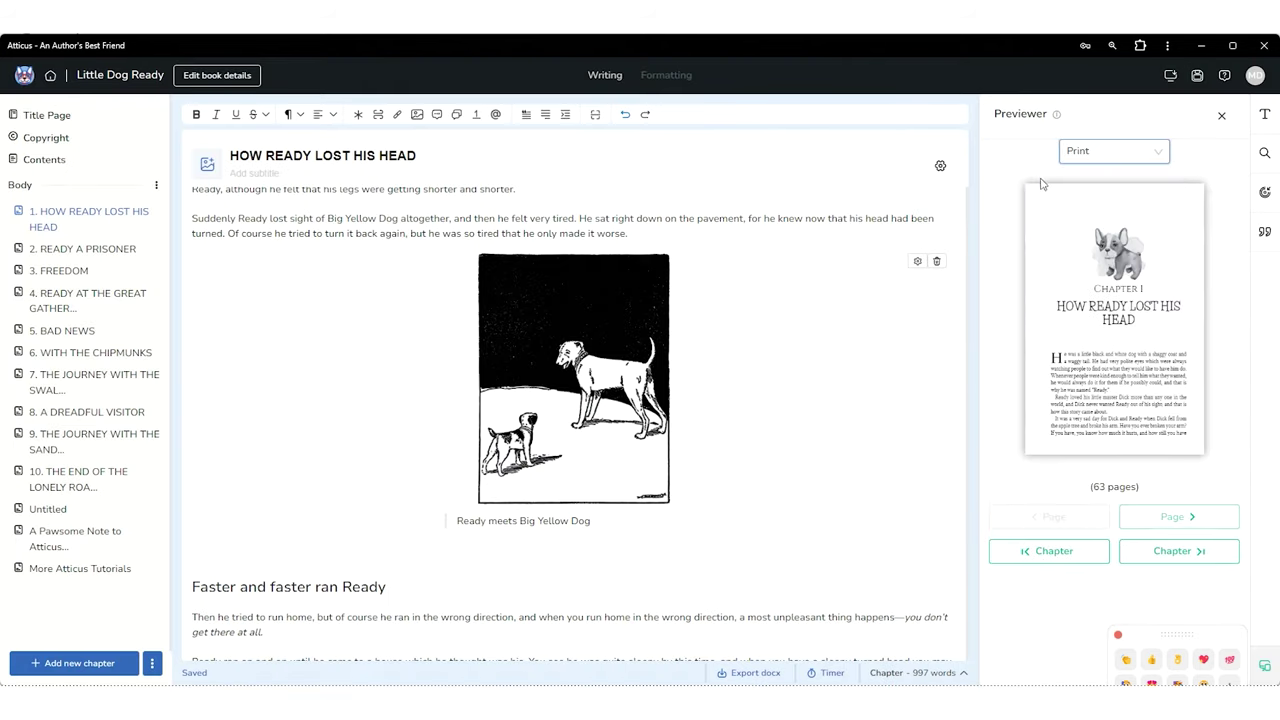
click(1154, 514)
click(1157, 516)
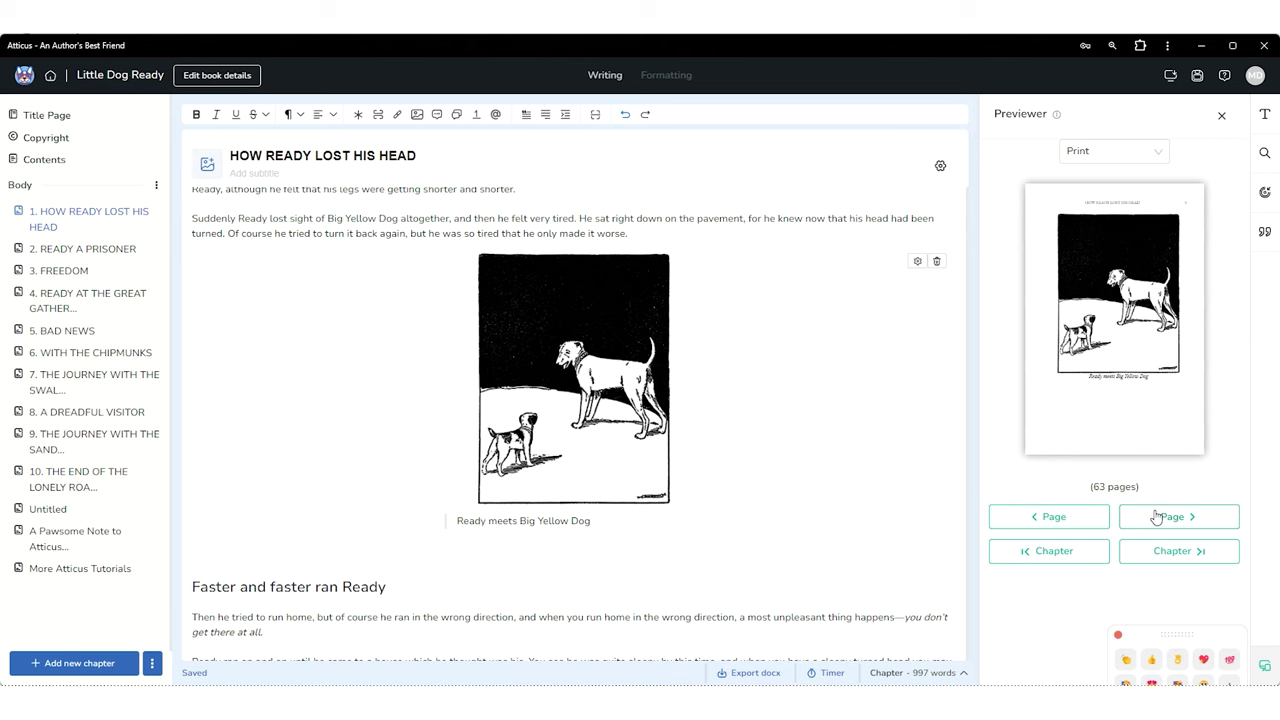
click(1157, 516)
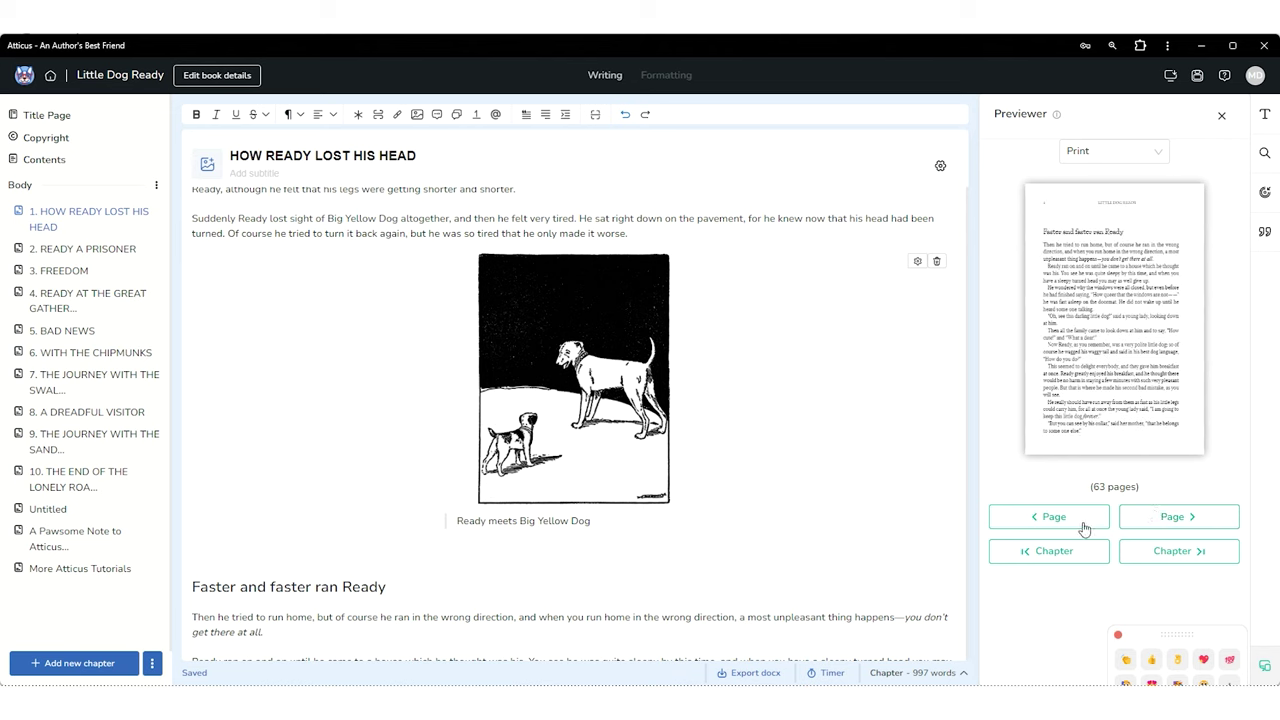
click(1077, 160)
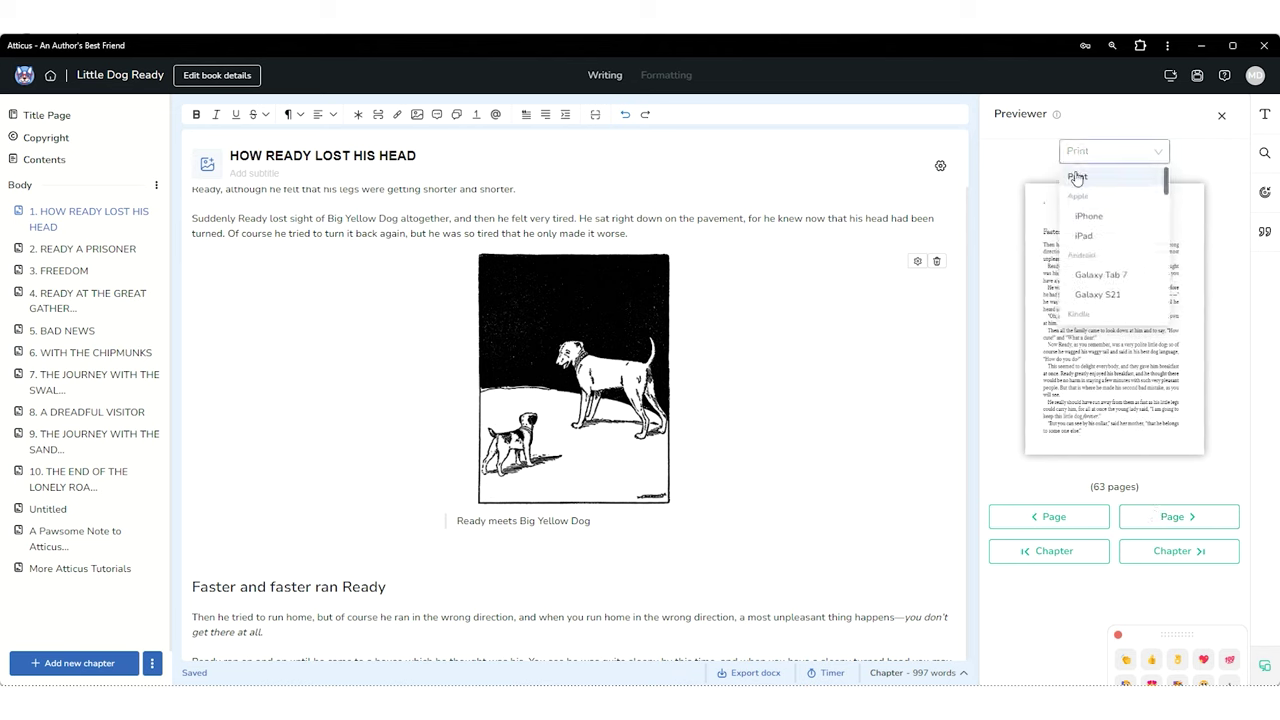
click(1084, 236)
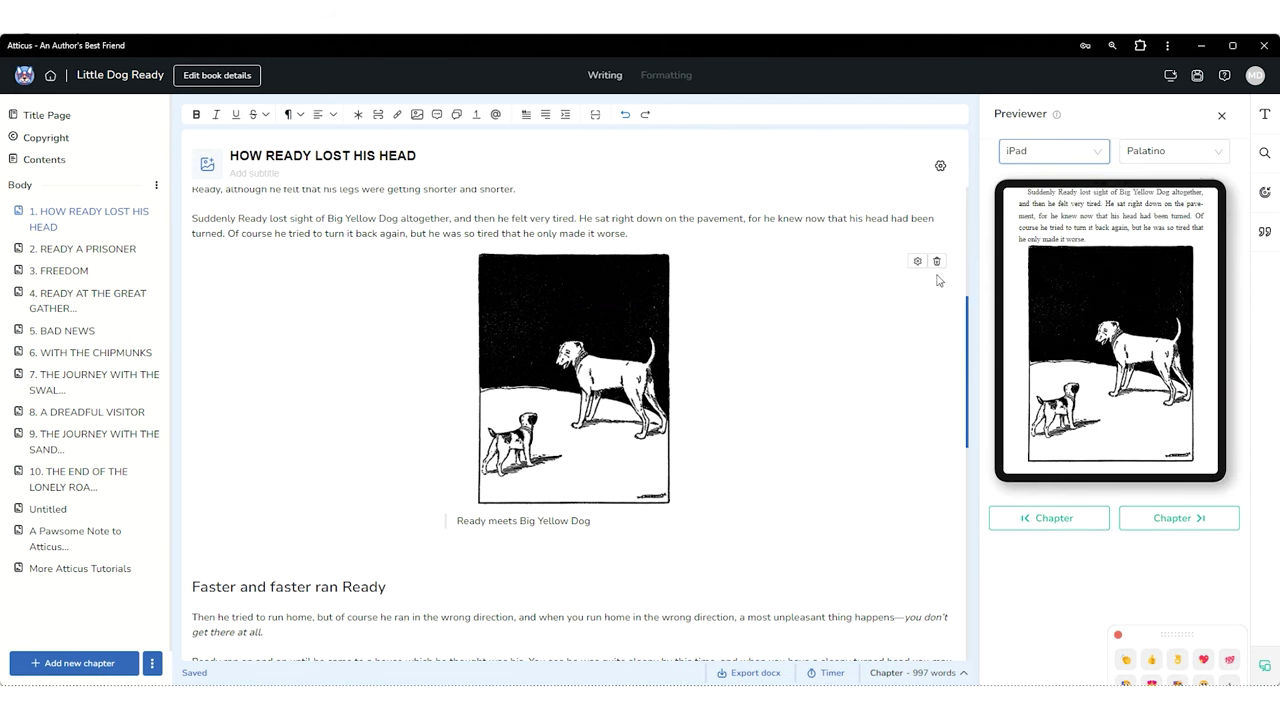
click(917, 261)
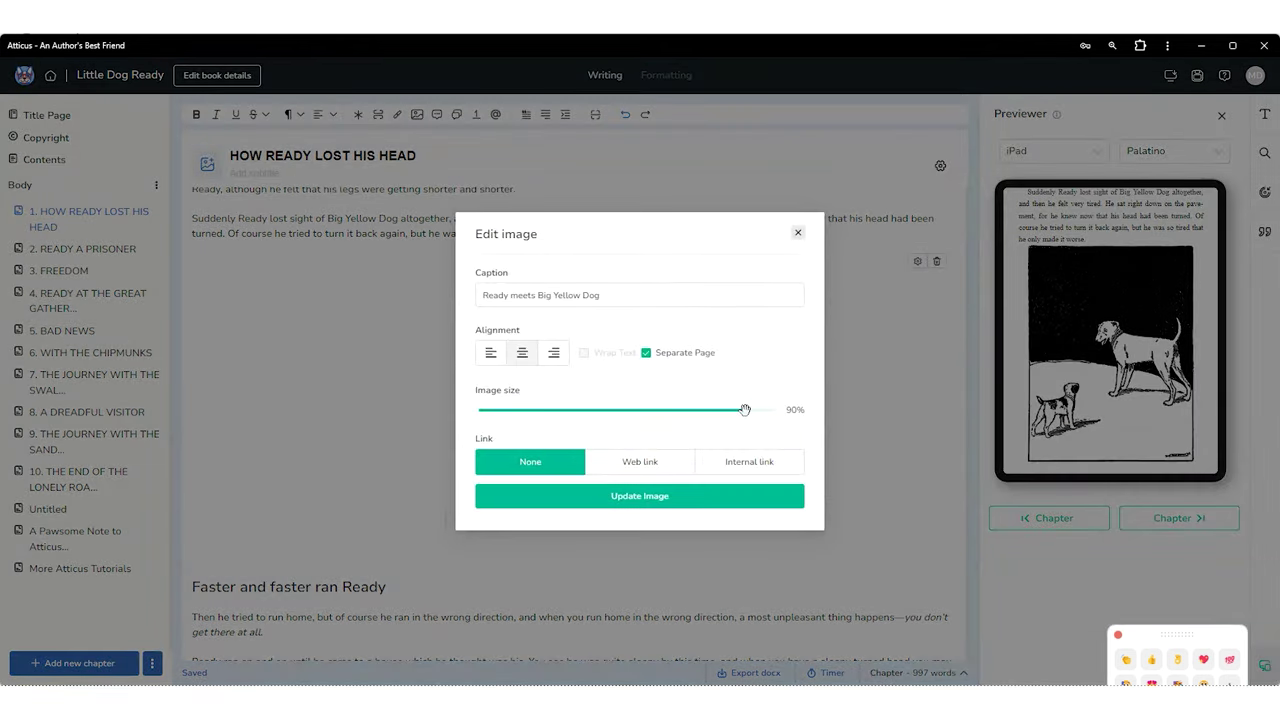
- Reduce the illustration to 75%, then reopen its settings to try other sizes
drag(745, 410, 700, 412)
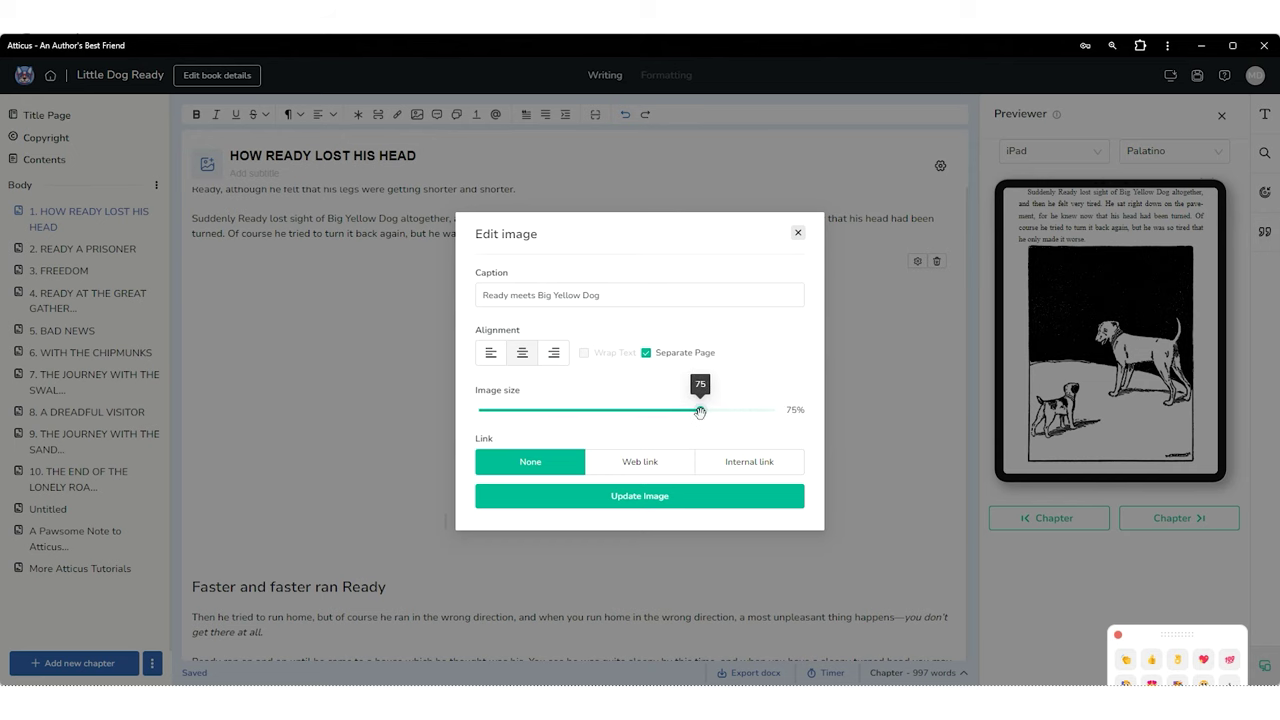
click(660, 498)
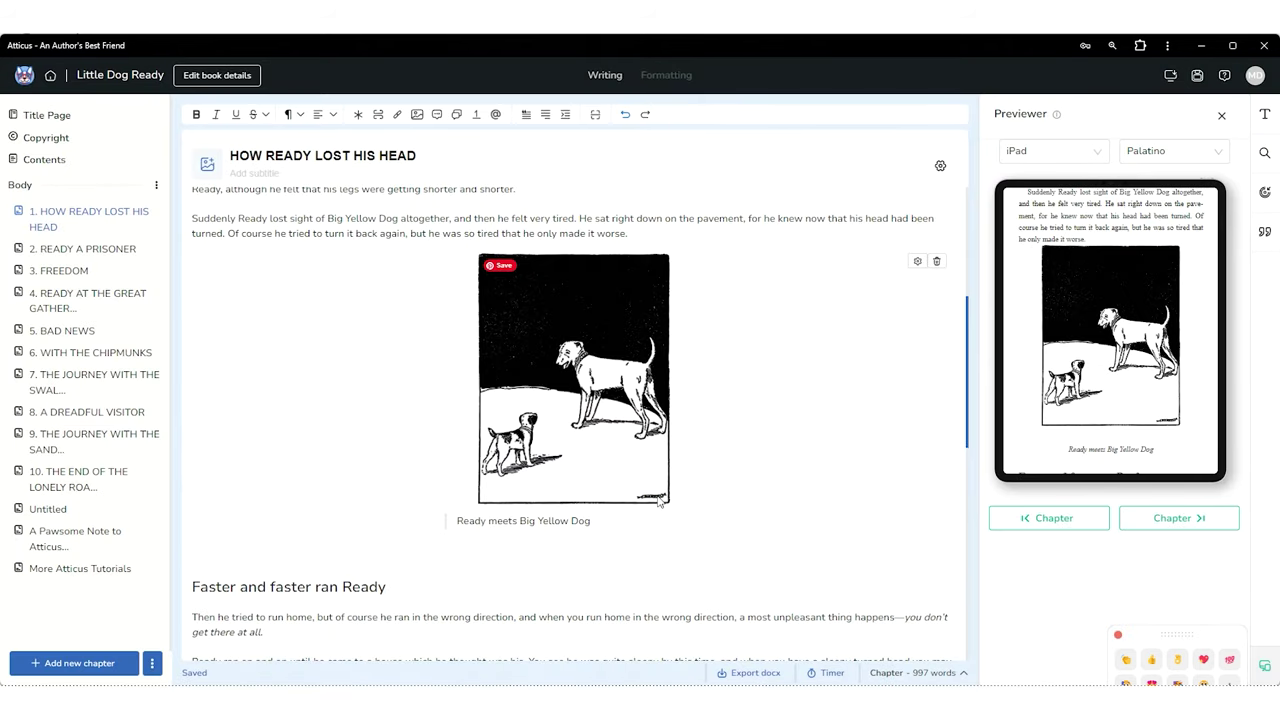
click(917, 261)
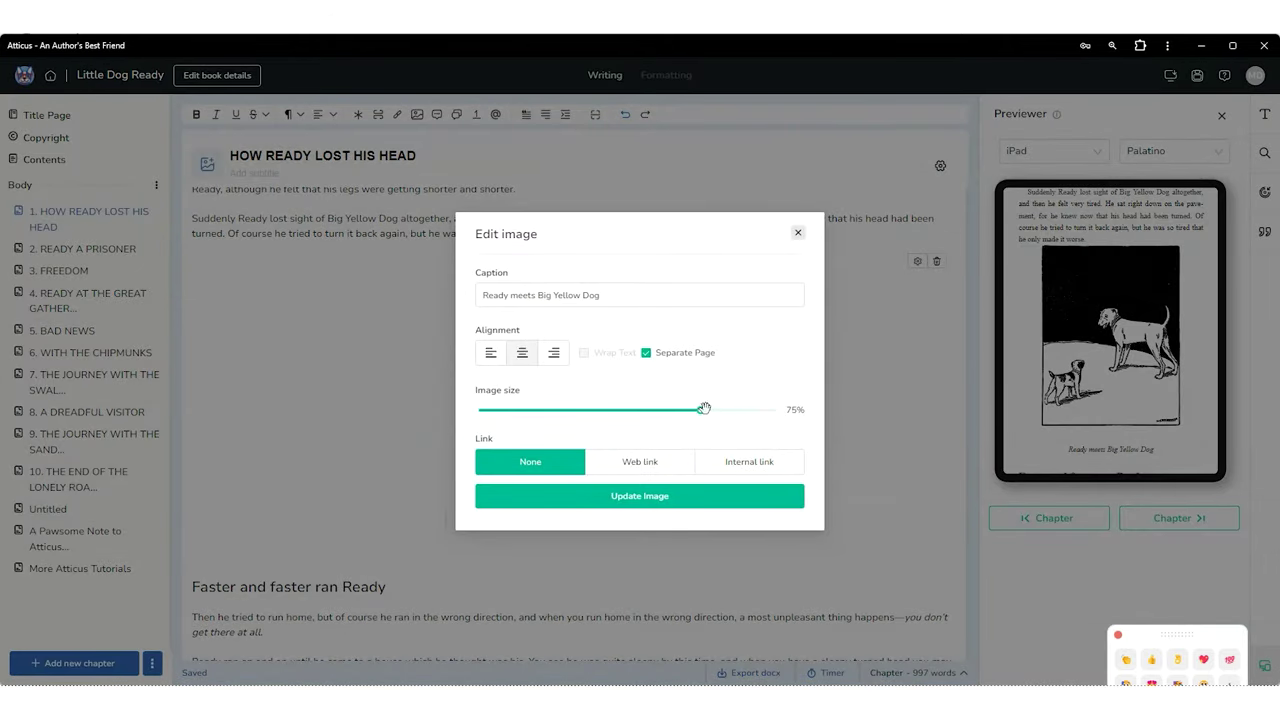
mouse_move(703, 410)
mouse_down()
mouse_move(838, 415)
mouse_move(704, 424)
mouse_up()
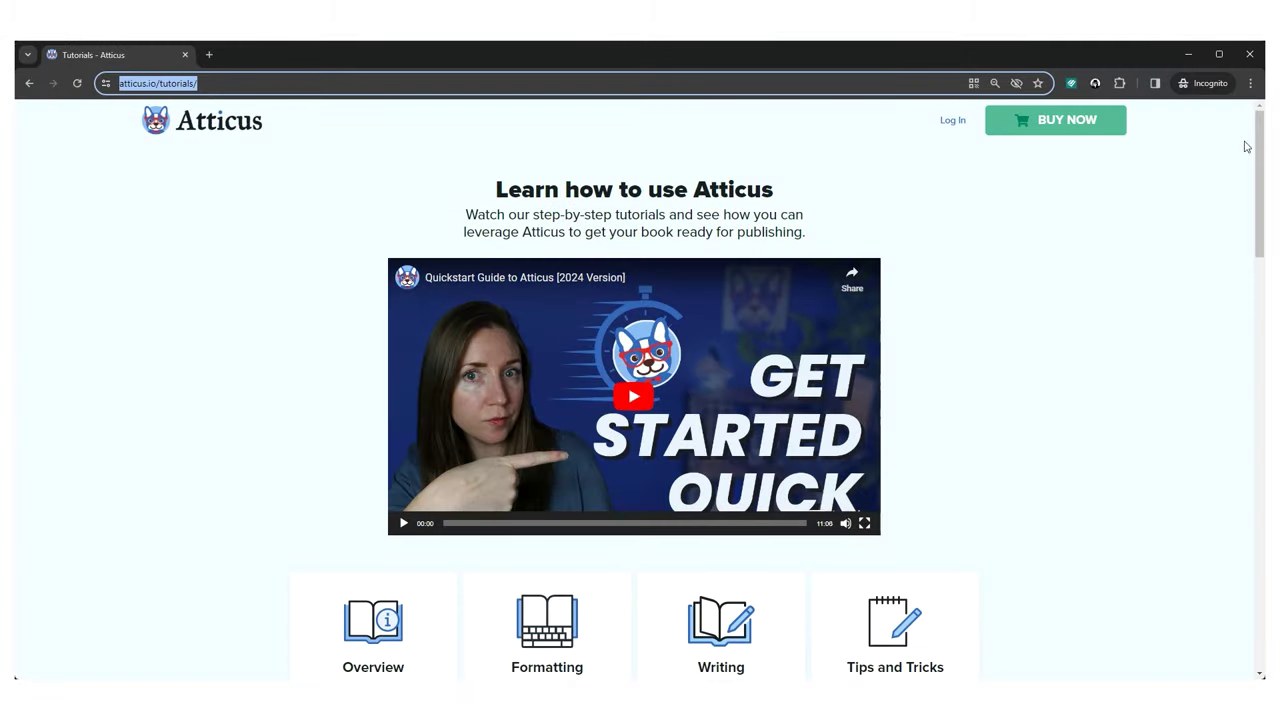
- Open the image-size guide and enter a 6 by 9 inch trim into its calculator
scroll(1245, 147, down, 12)
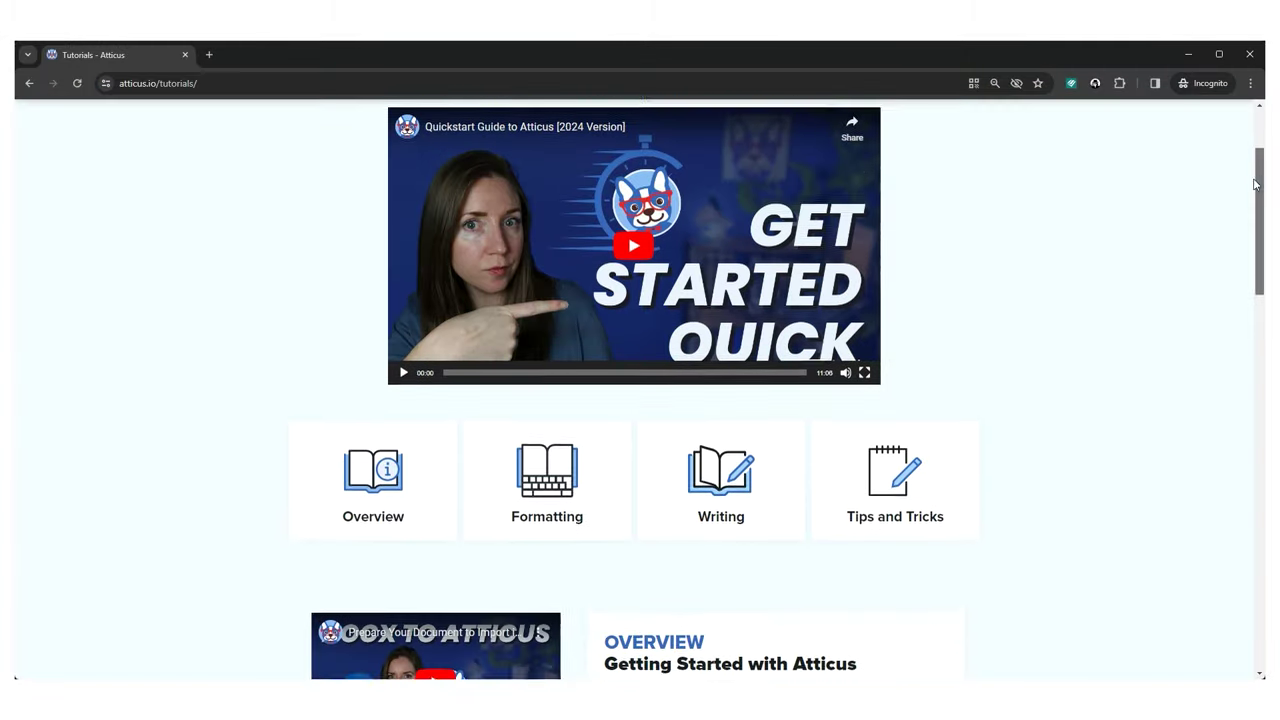
click(737, 485)
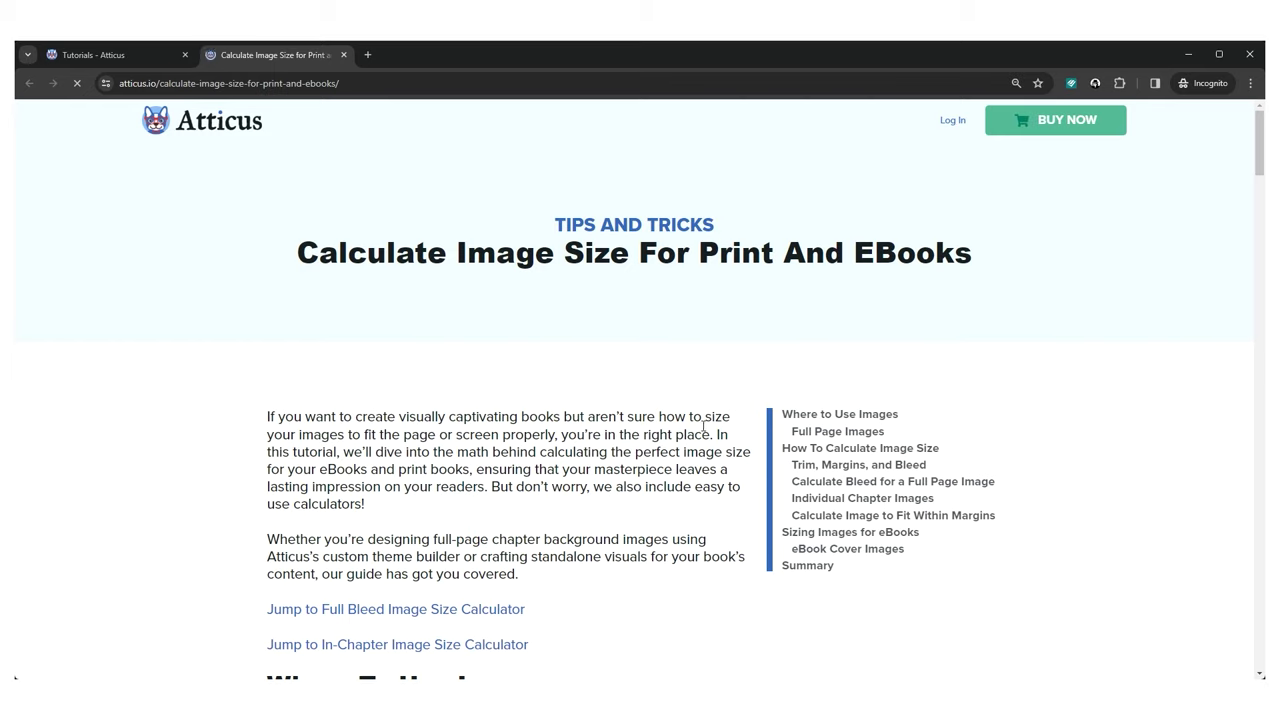
drag(1262, 130, 1262, 380)
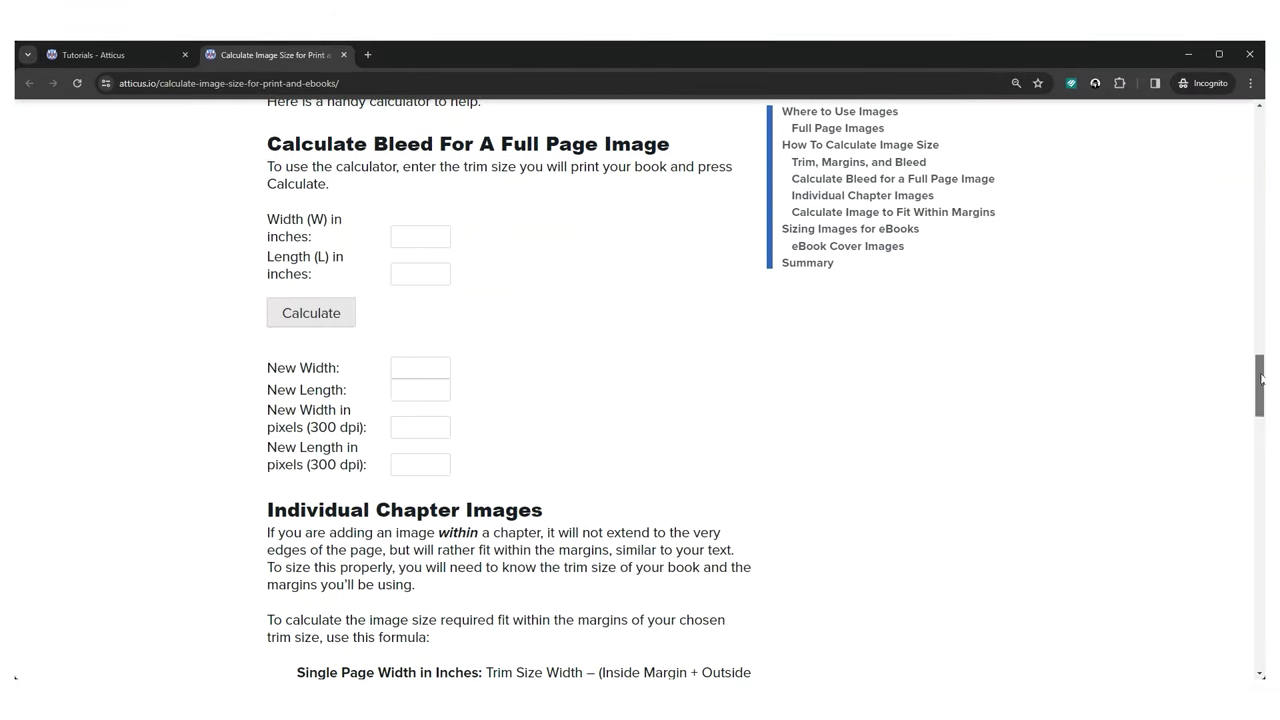
click(444, 236)
text(6)
click(422, 279)
text(9)
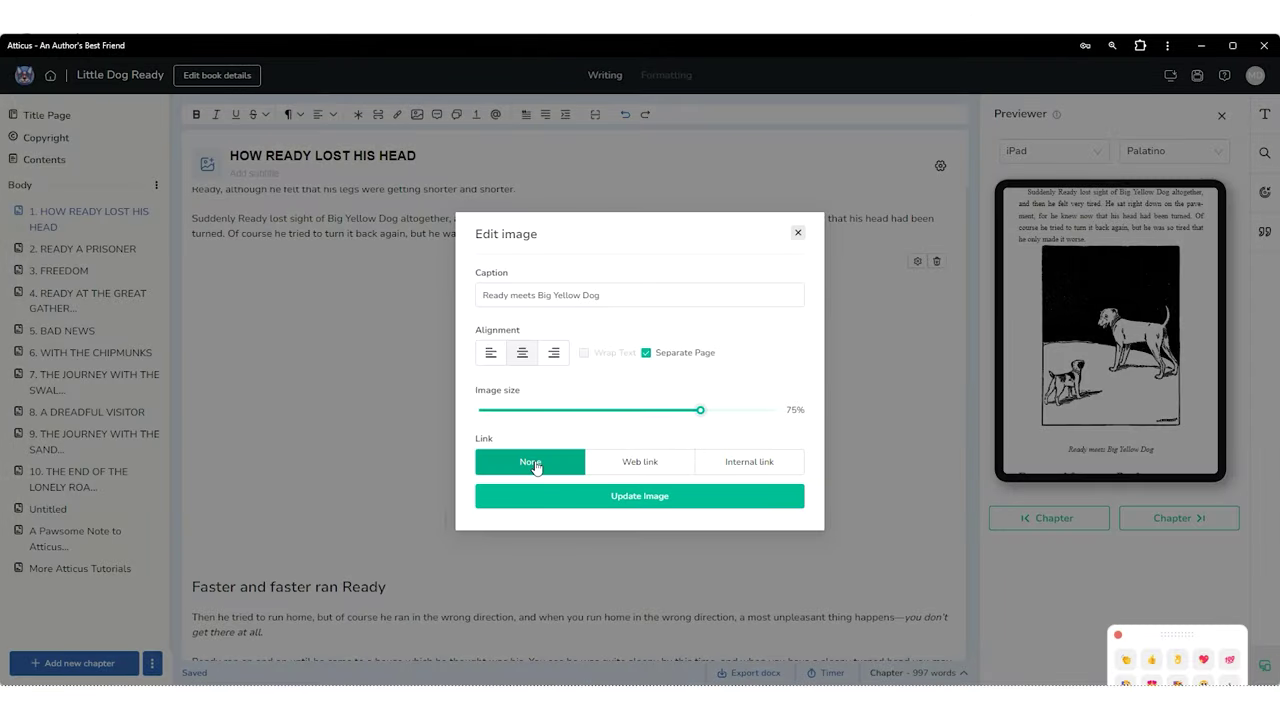
click(621, 463)
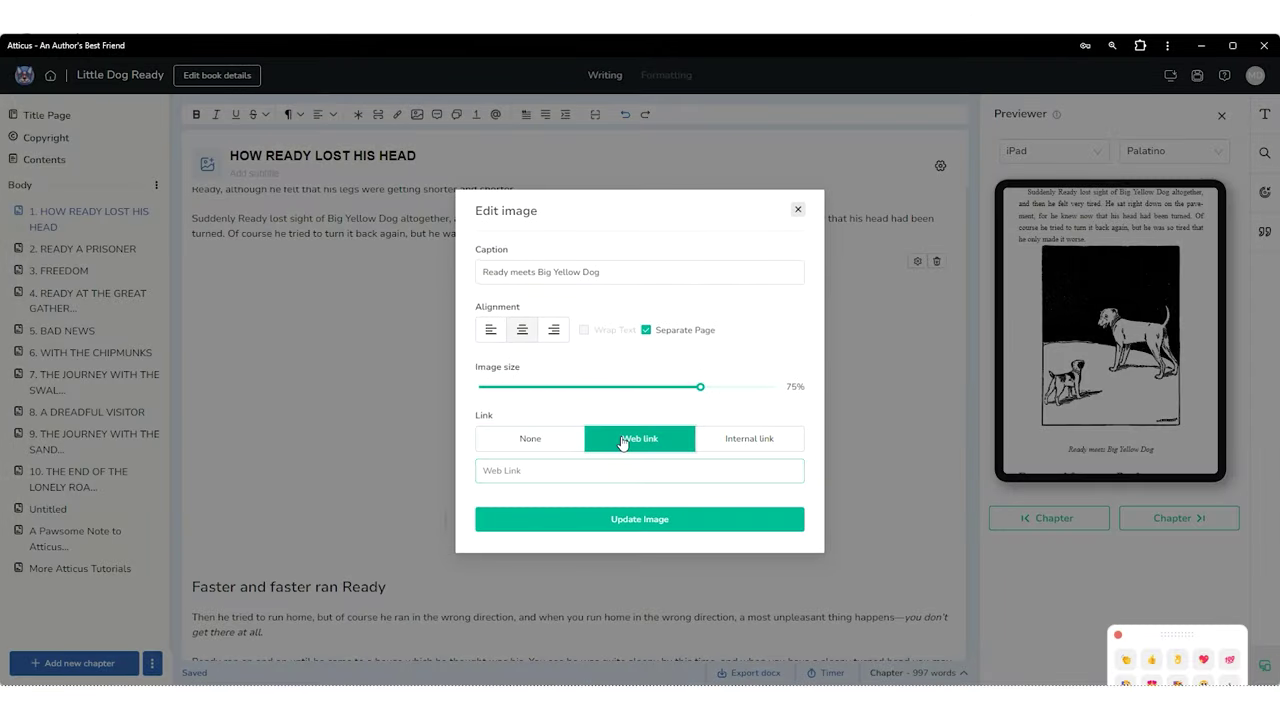
click(591, 471)
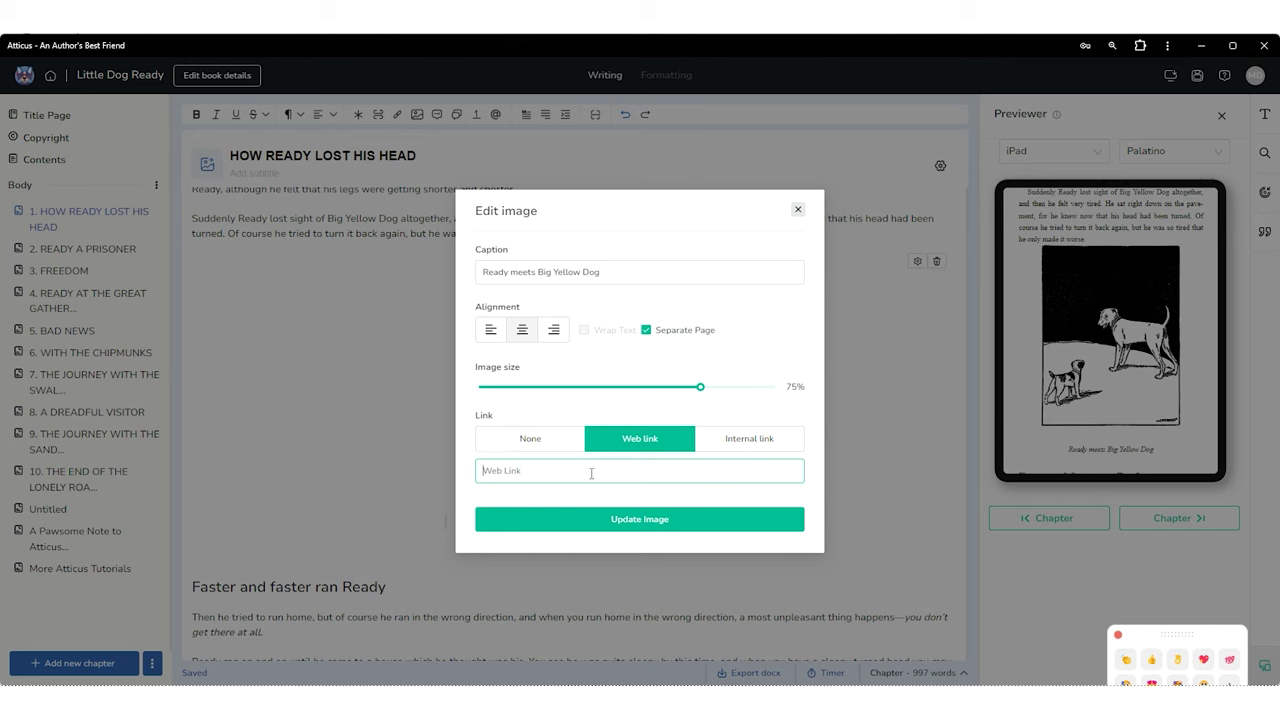
text(https://)
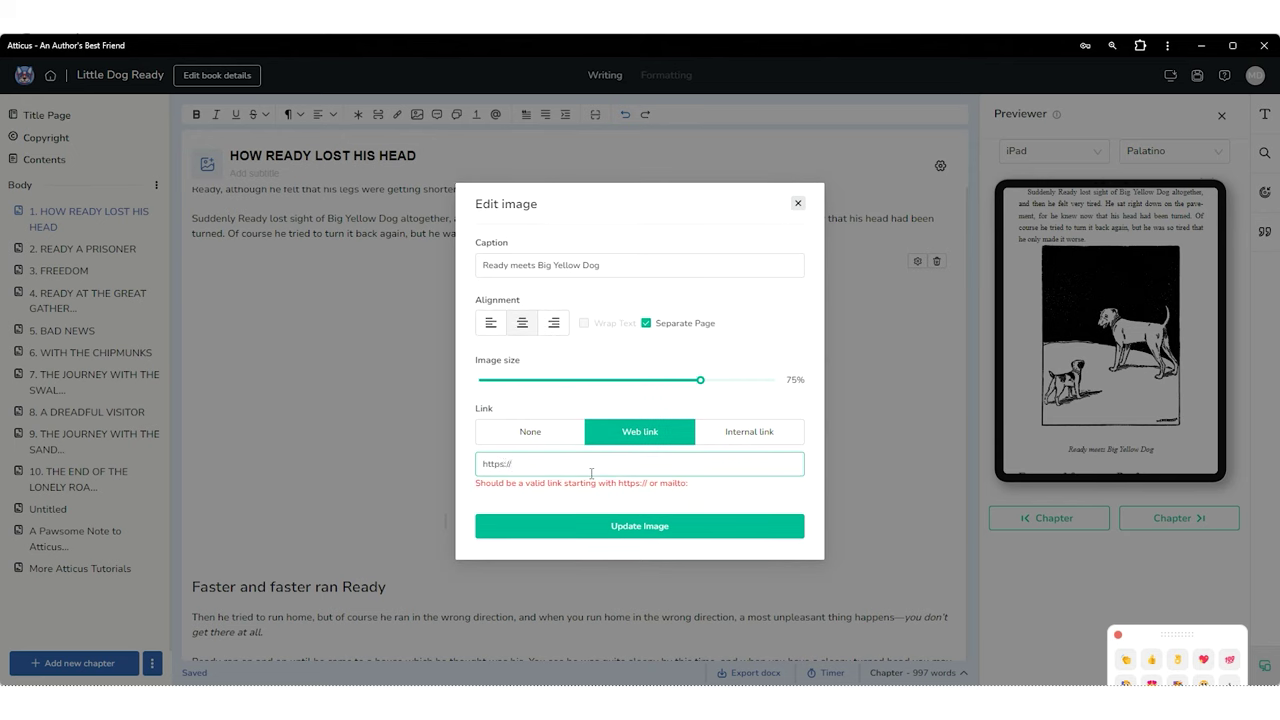
text(atticus.io)
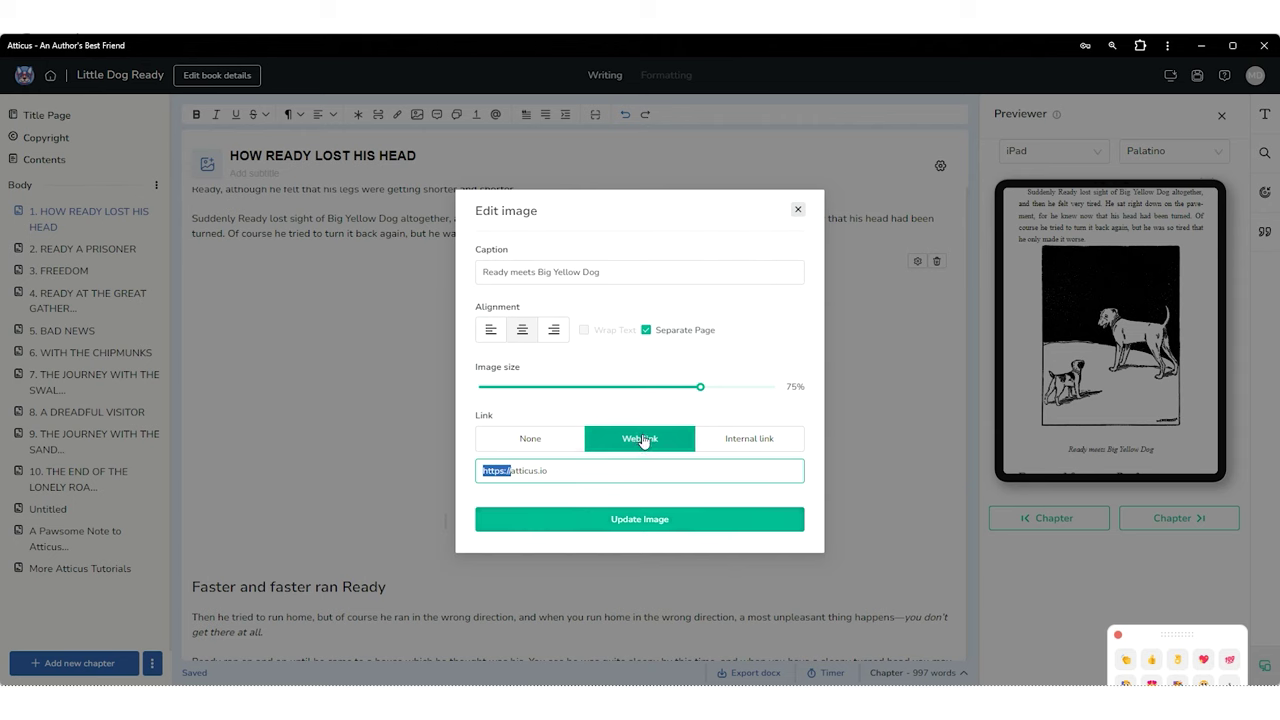
click(759, 443)
- Choose 'A Pawsome Note to Atticus Authors' as the illustration's internal link target and update the image
click(597, 466)
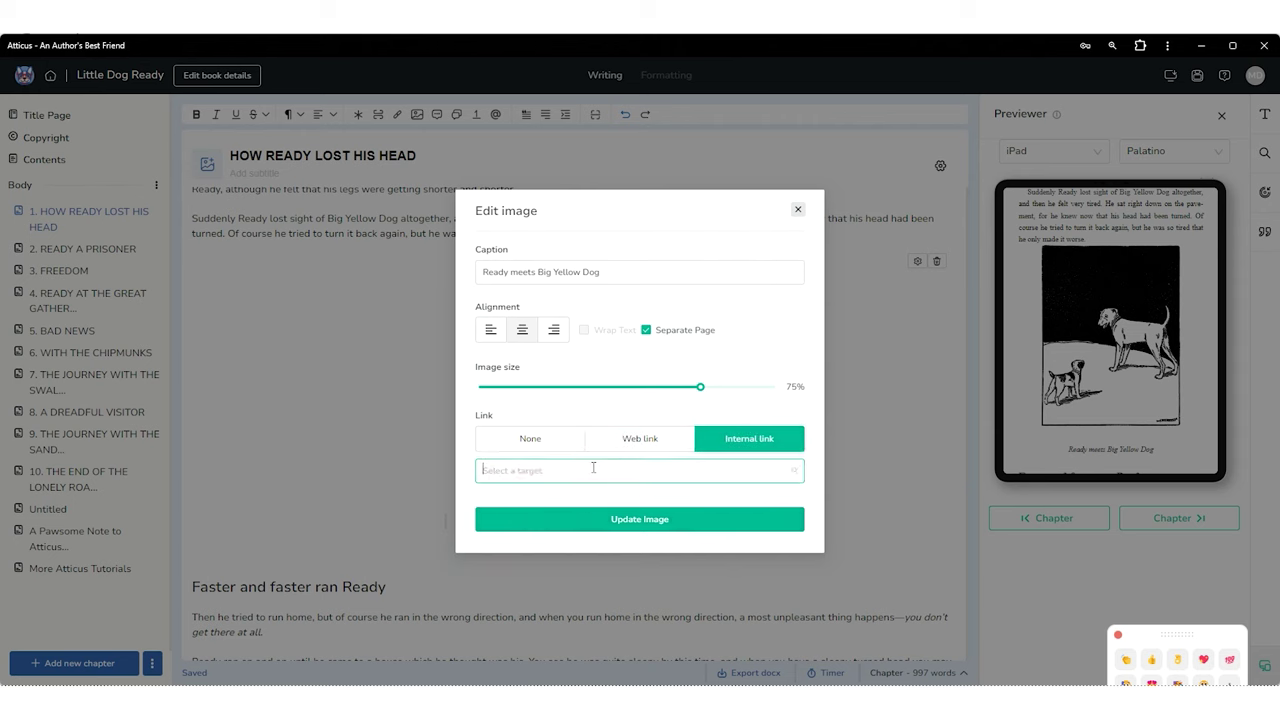
scroll(560, 546, down, 3)
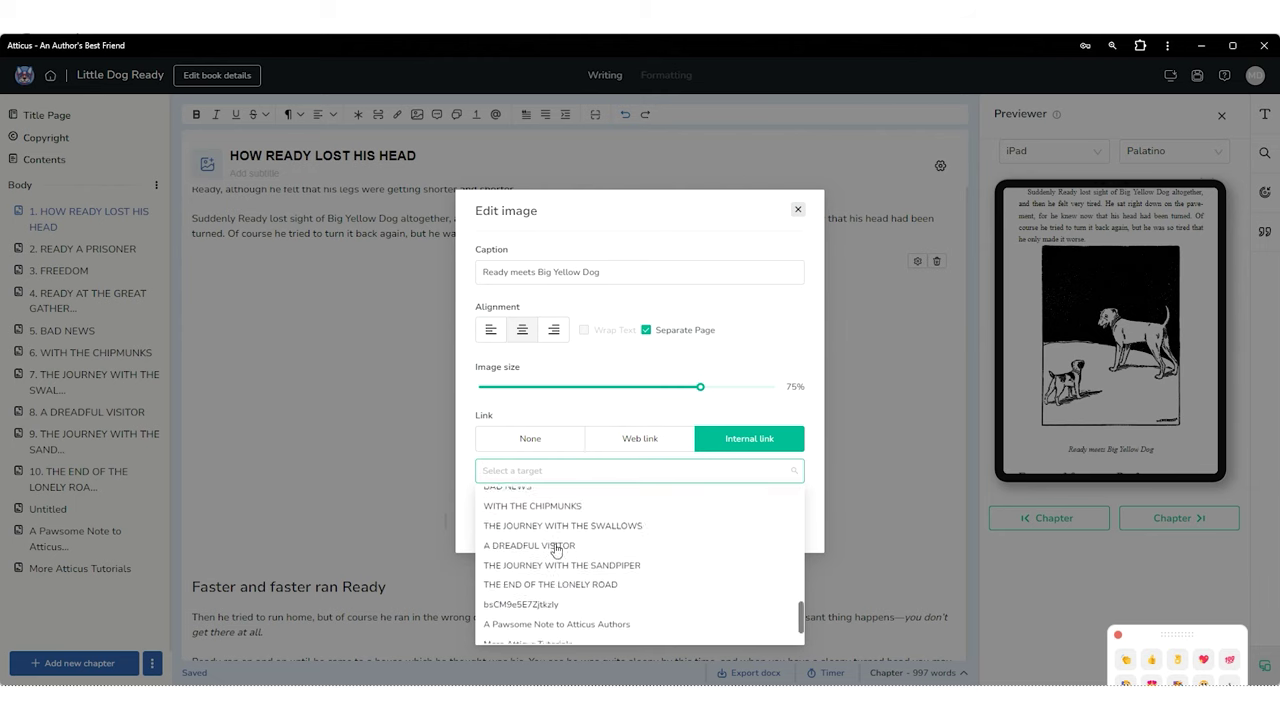
click(541, 616)
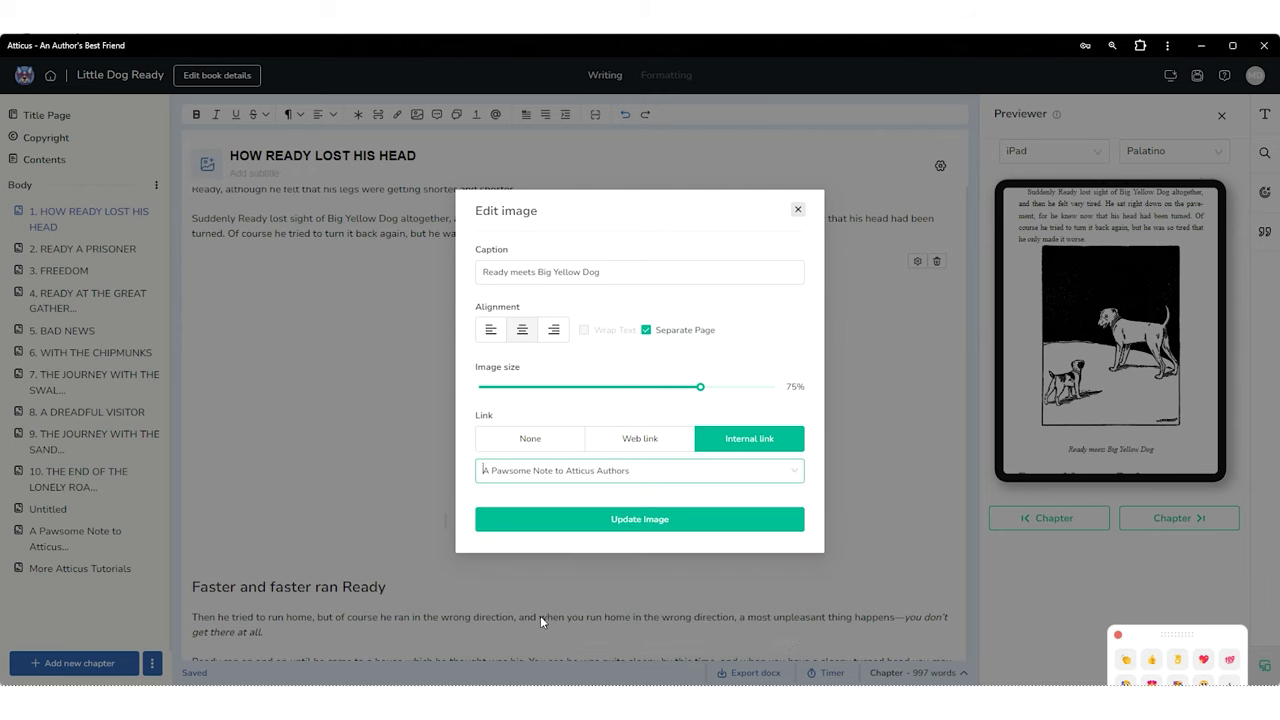
click(675, 528)
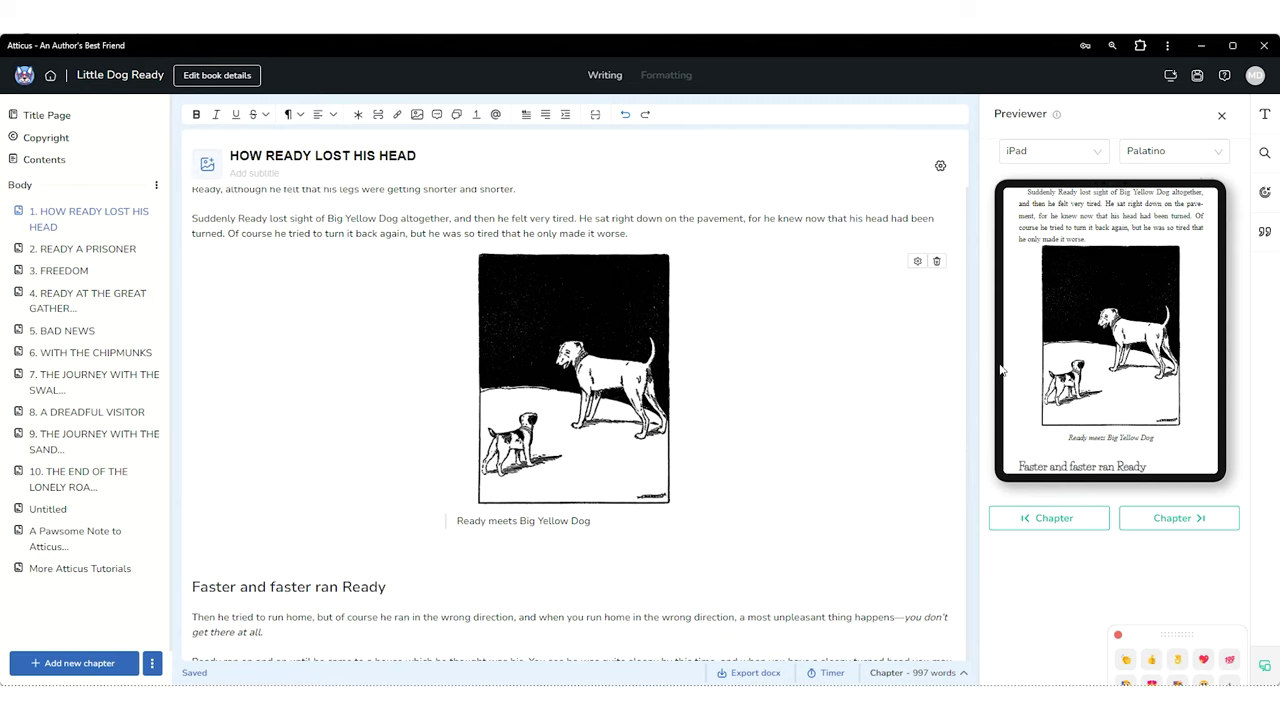